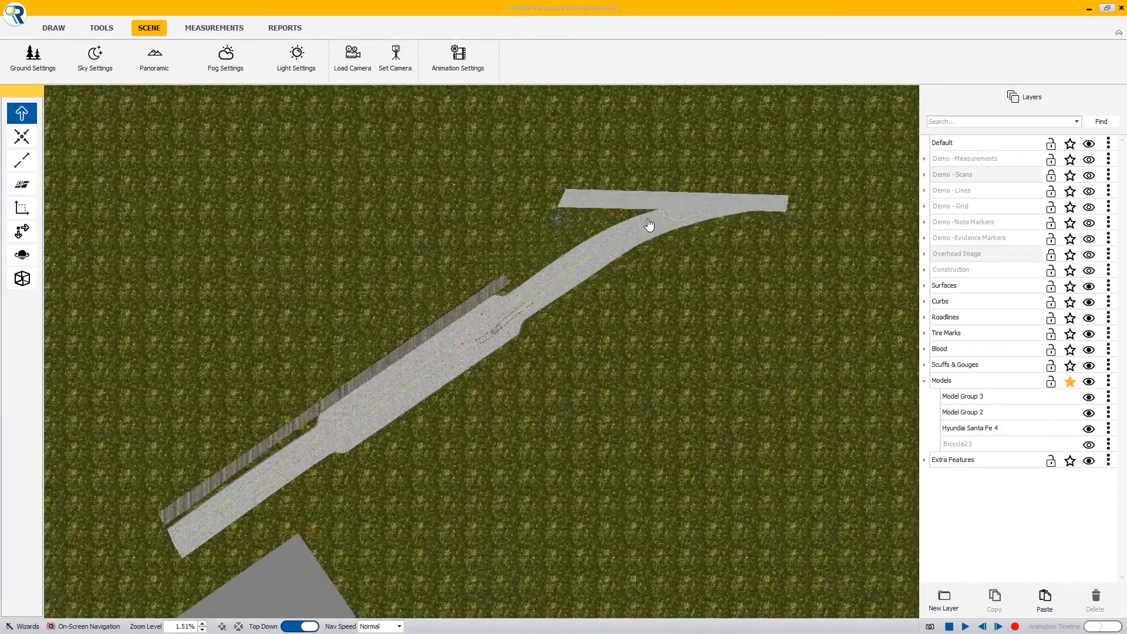
Examine the crash scene from above, following the road past the vehicle, cyclists, tire marks and blood spots
drag(520, 320, 411, 350)
scroll(551, 308, up, 6)
drag(451, 313, 373, 405)
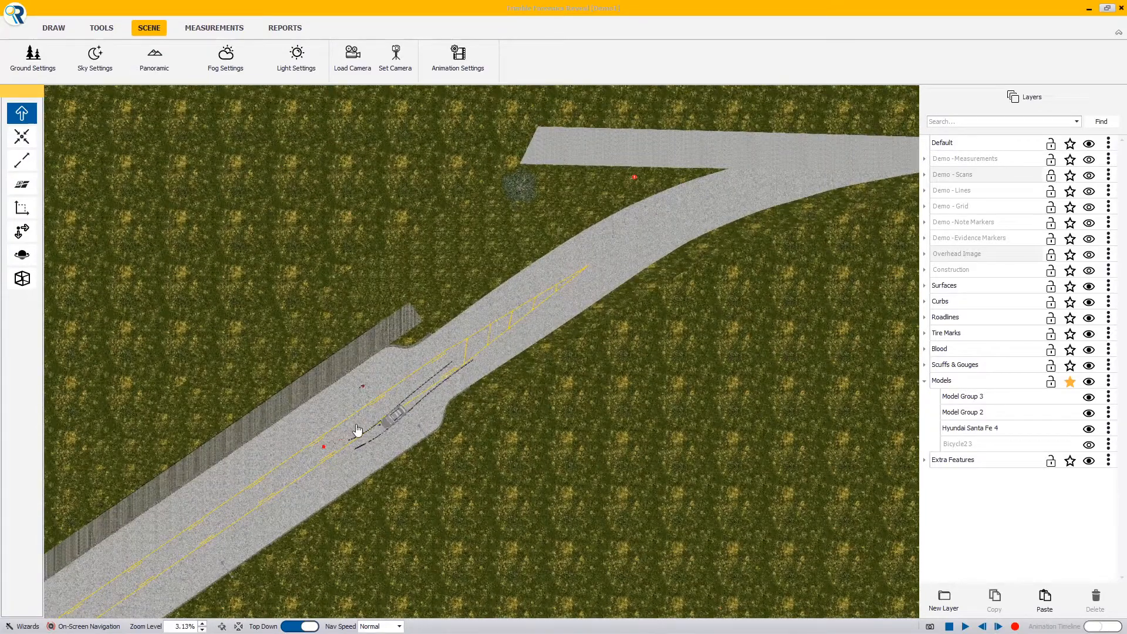
scroll(455, 382, up, 5)
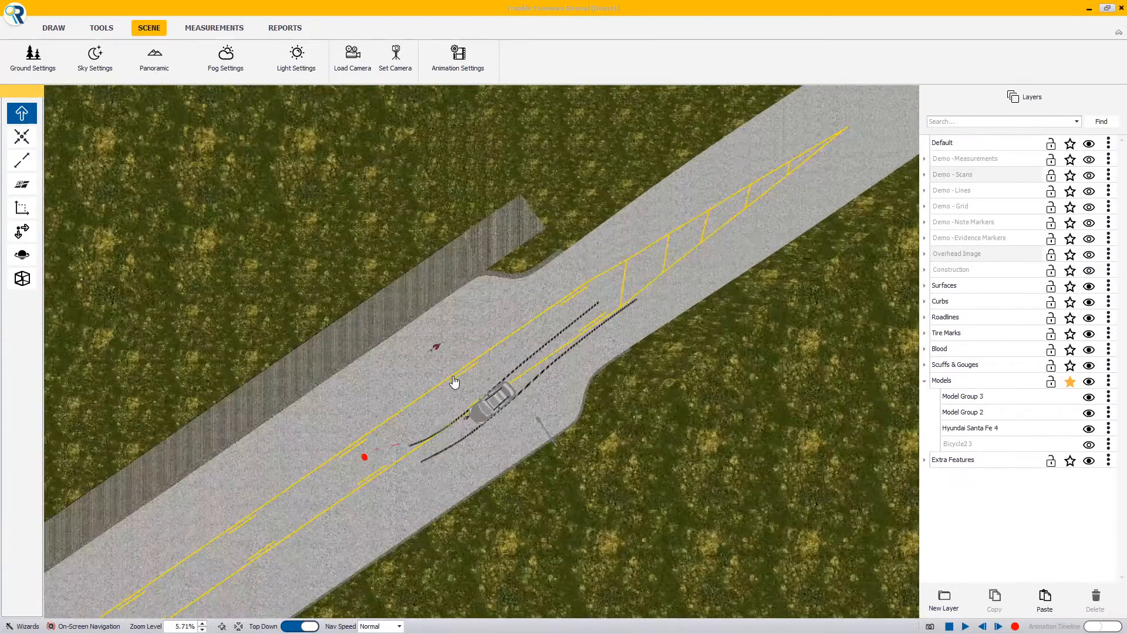
scroll(452, 382, up, 3)
scroll(414, 342, up, 3)
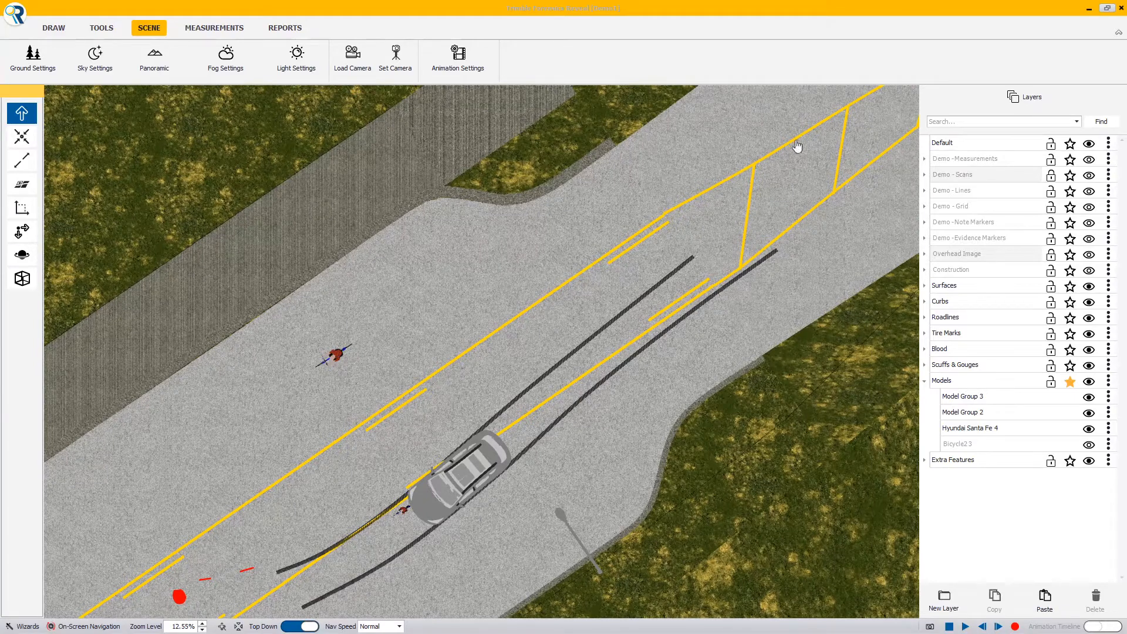
middle_drag(744, 210, 664, 219)
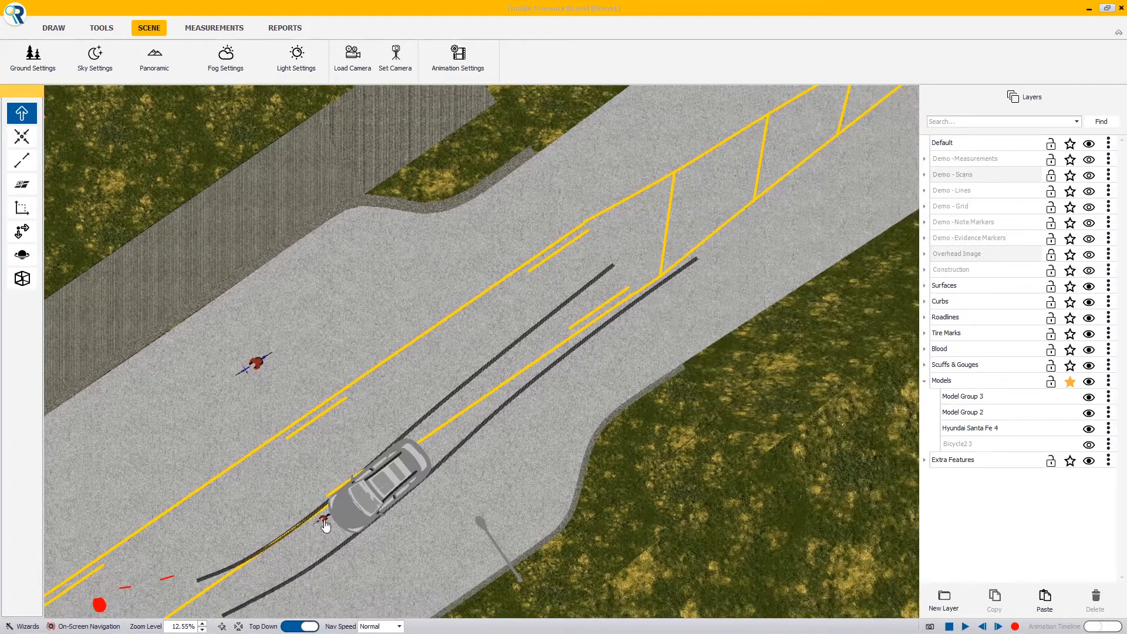
middle_drag(338, 520, 361, 498)
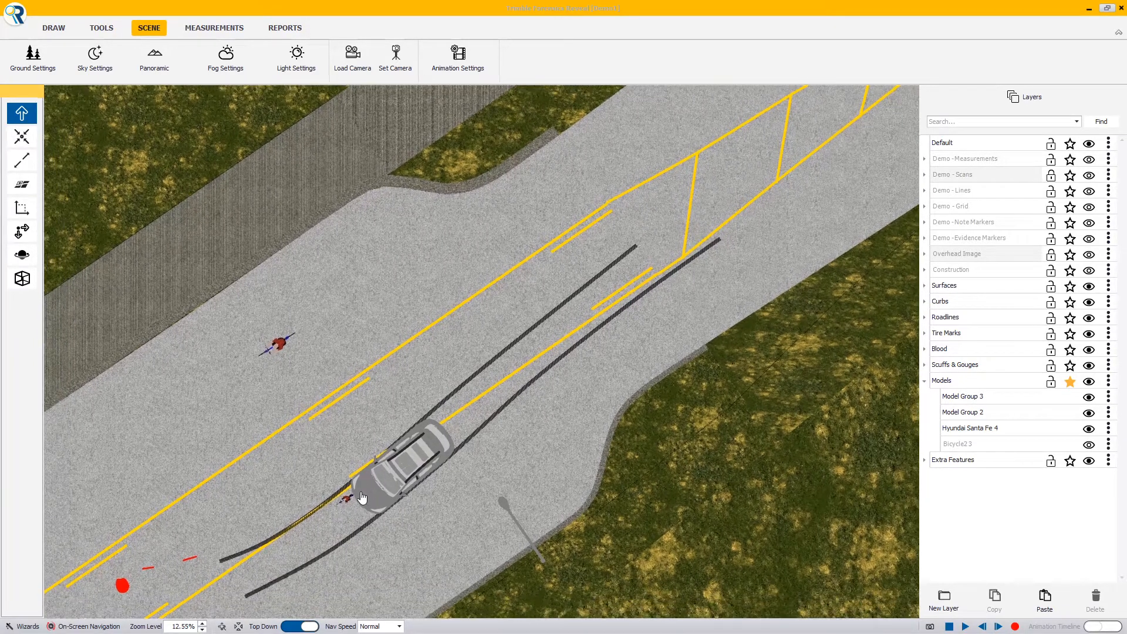
middle_drag(455, 463, 463, 464)
middle_drag(324, 538, 496, 307)
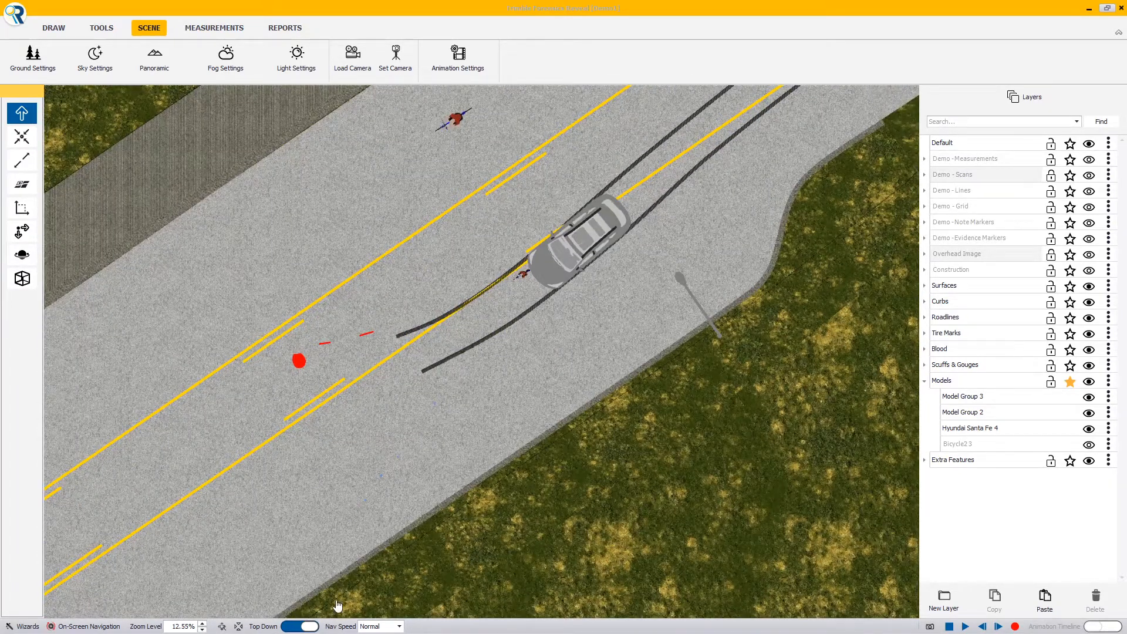
Examine the crash scene in 3D around the car, the cyclists, the tire marks, the street light and the building
click(313, 627)
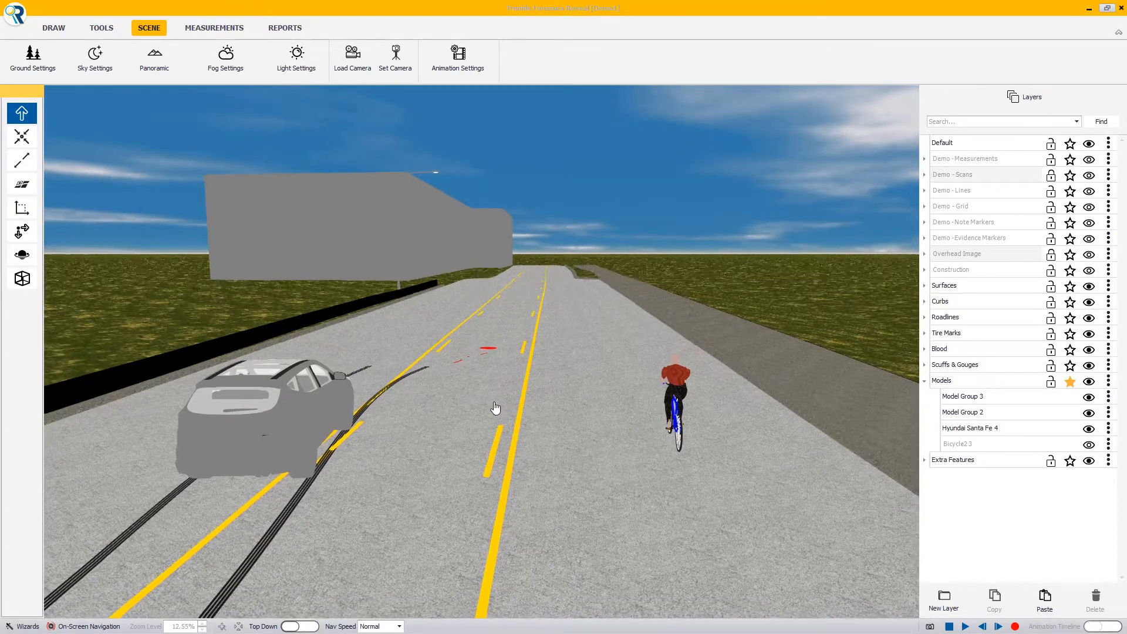
middle_drag(483, 414, 223, 439)
middle_drag(745, 317, 434, 349)
middle_drag(704, 312, 181, 387)
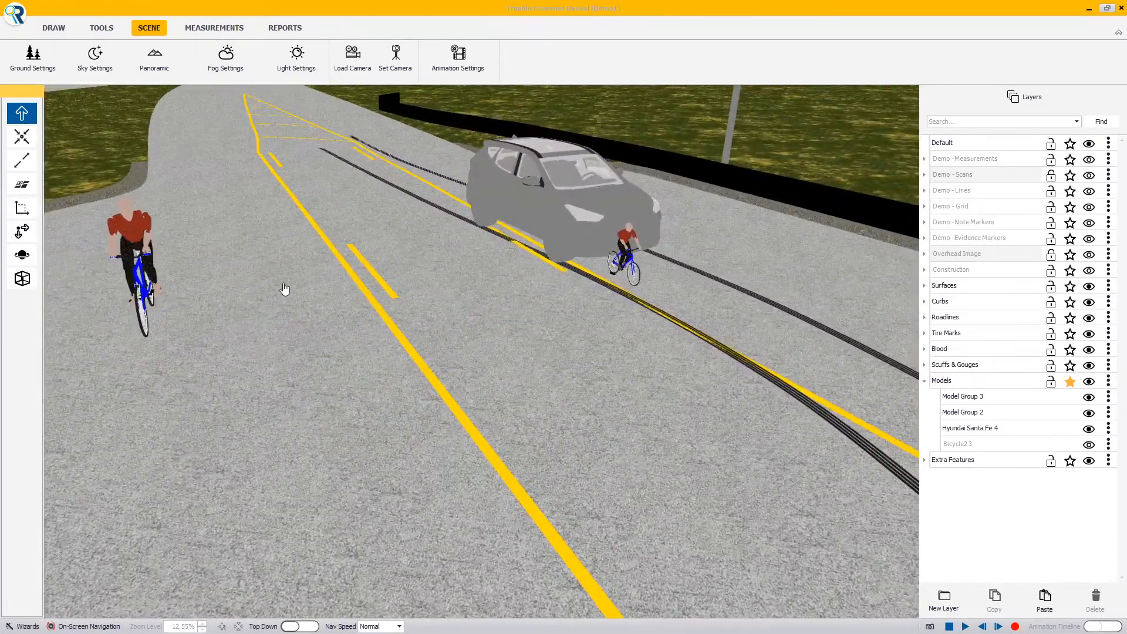
middle_drag(284, 288, 595, 432)
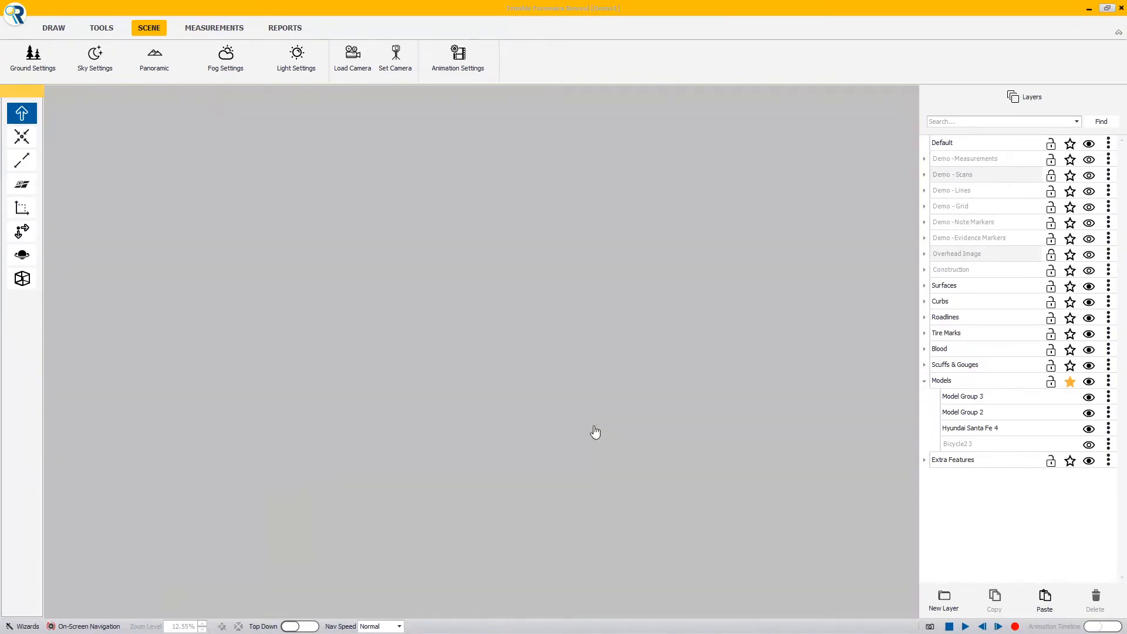
scroll(595, 432, down, 8)
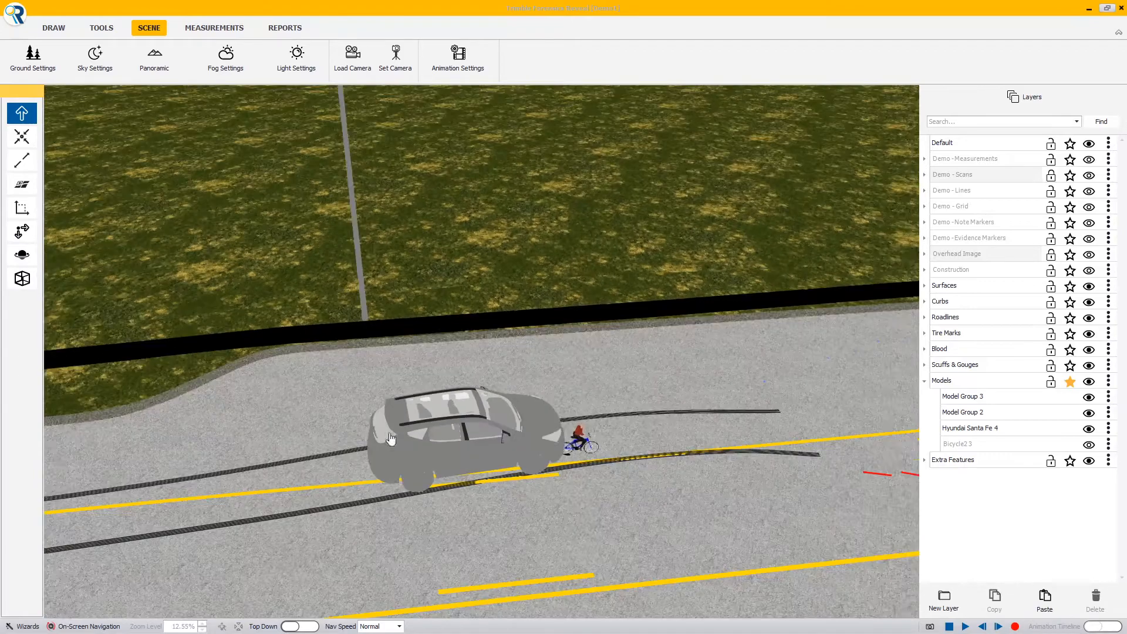
middle_drag(595, 432, 679, 433)
scroll(679, 433, up, 5)
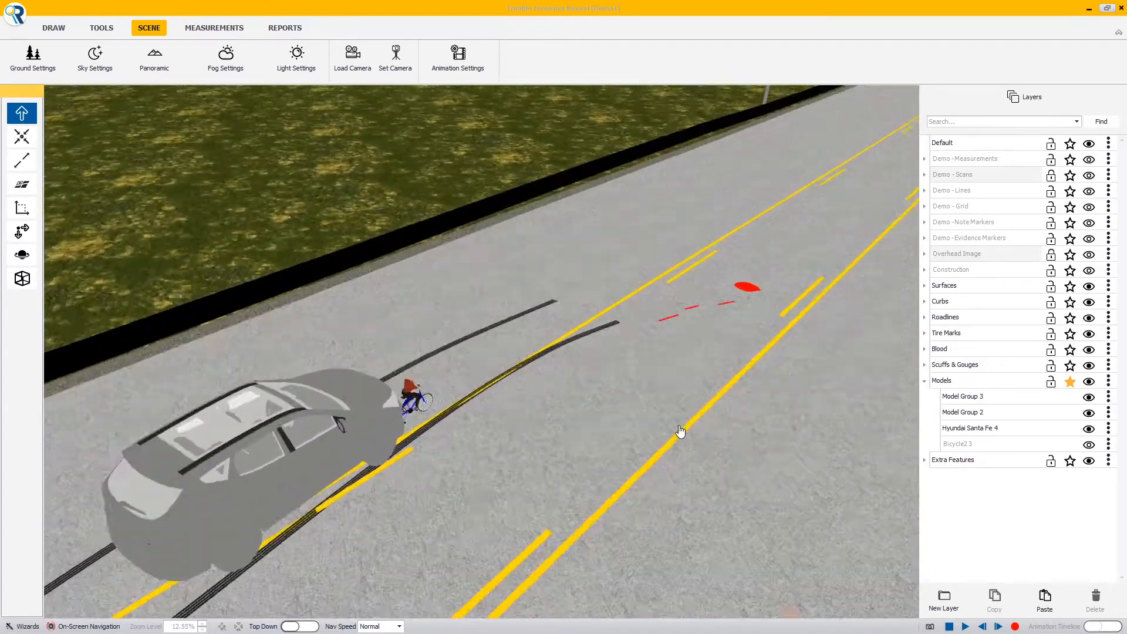
middle_drag(455, 446, 722, 282)
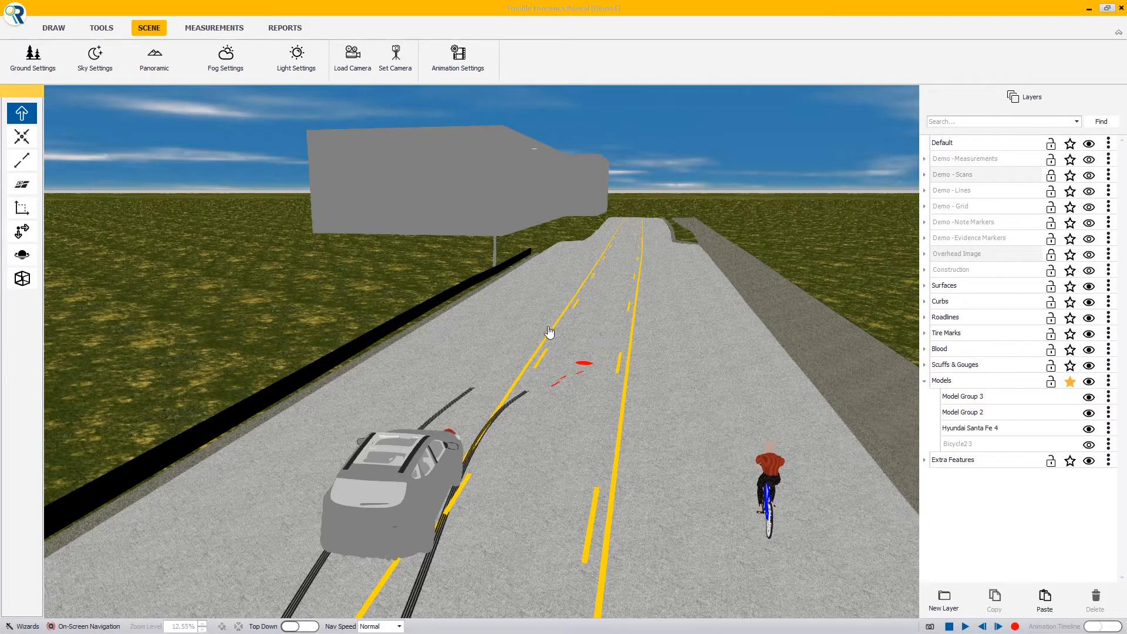
middle_drag(551, 332, 359, 107)
middle_drag(541, 495, 562, 579)
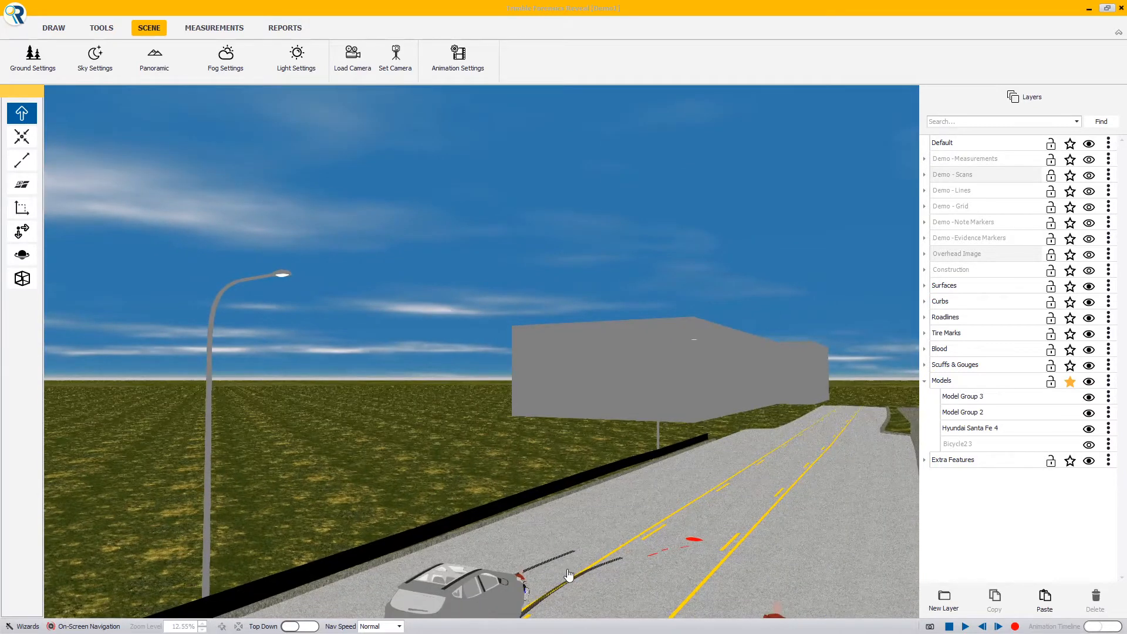
middle_drag(576, 548, 681, 555)
middle_drag(695, 417, 650, 467)
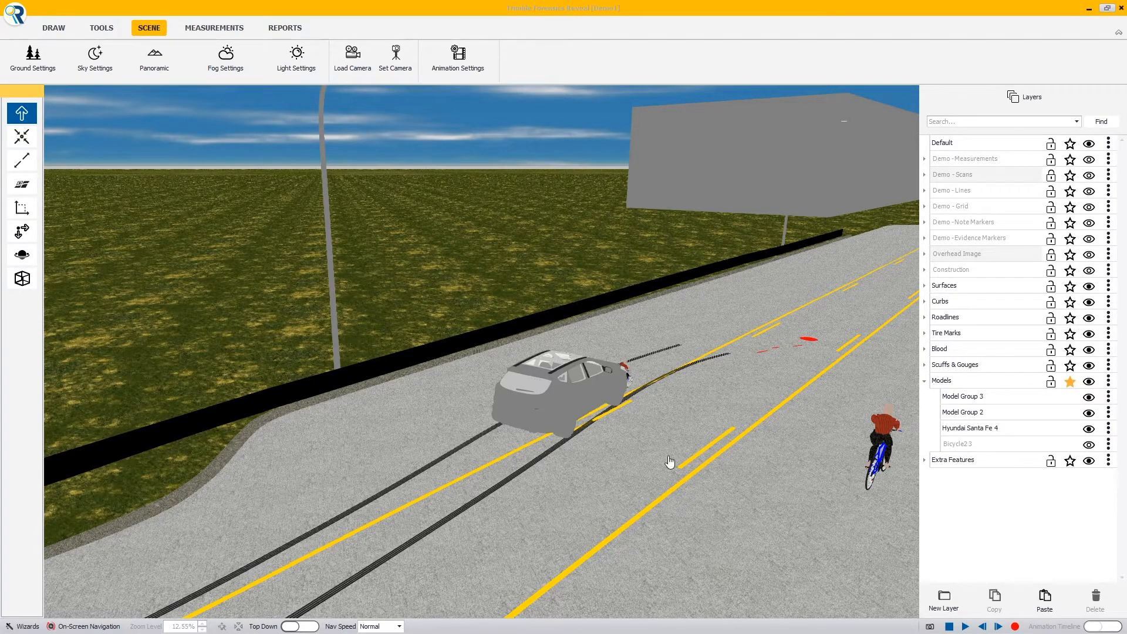
Copy the Hyundai Santa Fe 4 model at the crash site from the top-down view and lock the Surfaces layer
click(310, 625)
middle_drag(574, 264, 515, 402)
double_click(515, 399)
drag(498, 88, 856, 64)
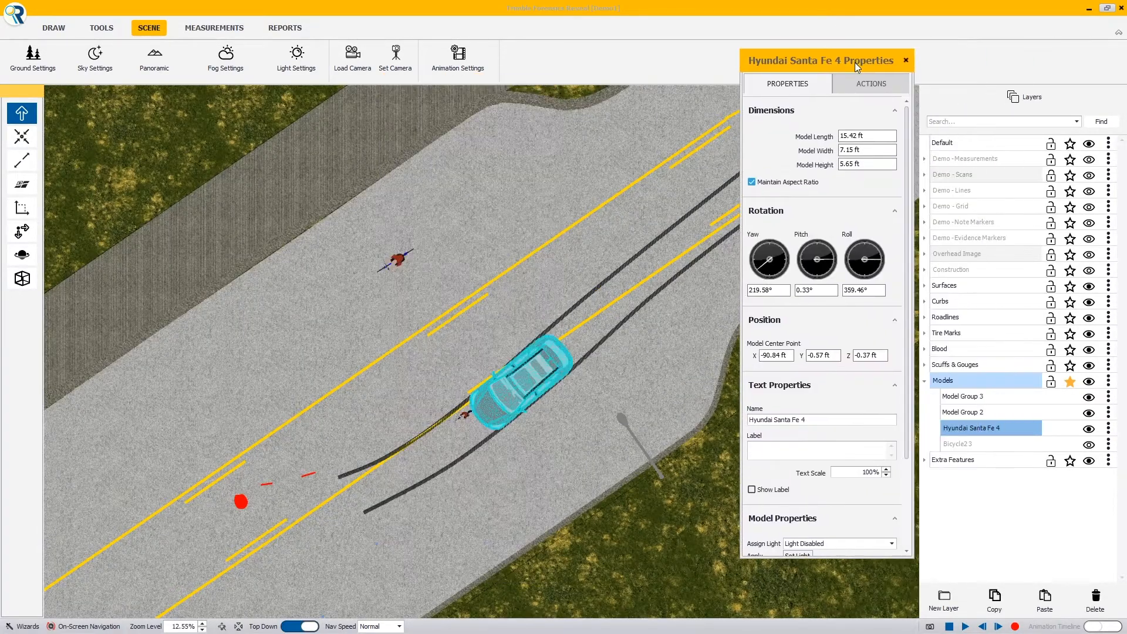
double_click(405, 389)
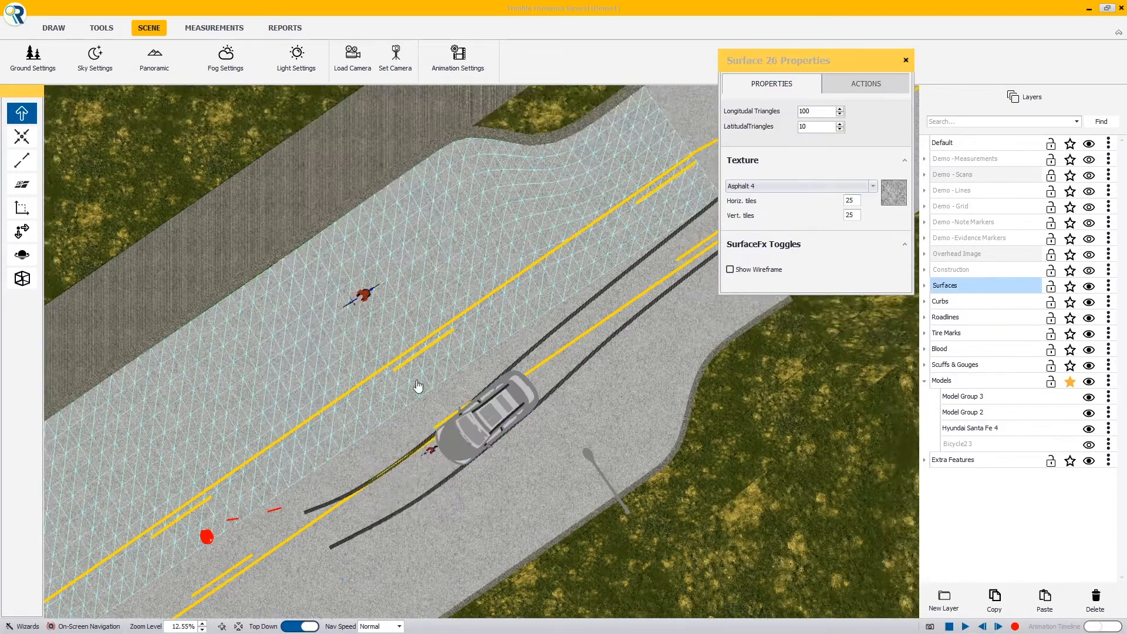
middle_drag(416, 381, 176, 540)
click(1052, 287)
With surface snapping on, paste the copied Hyundai farther up the road and place it near the median's tip at about X 13 ft, Y 89 ft
middle_drag(587, 350, 544, 423)
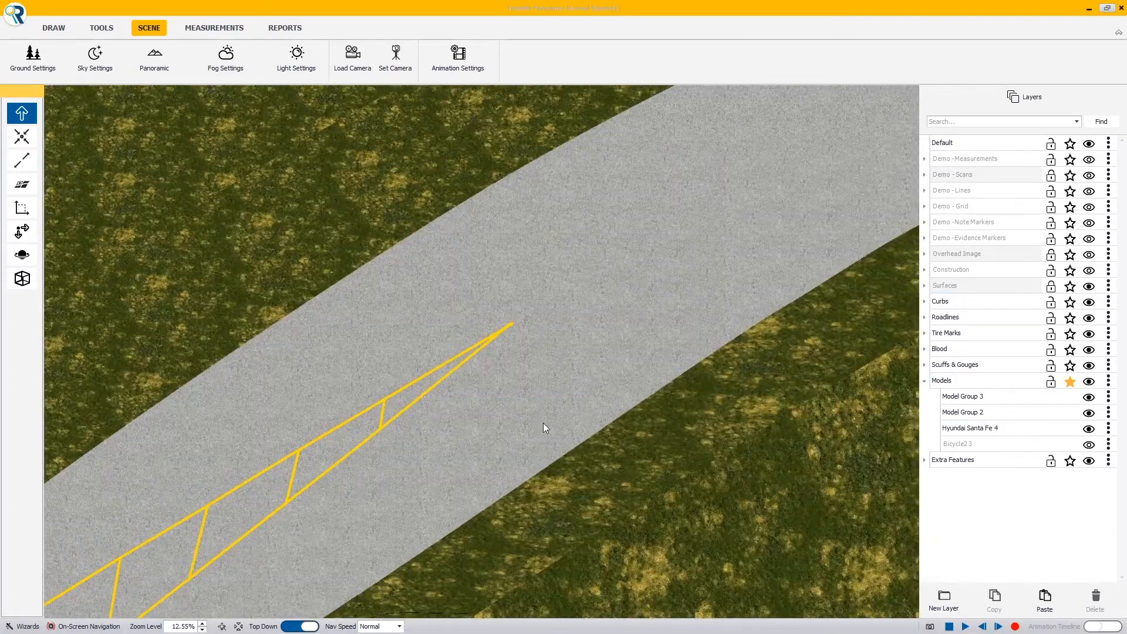
click(18, 188)
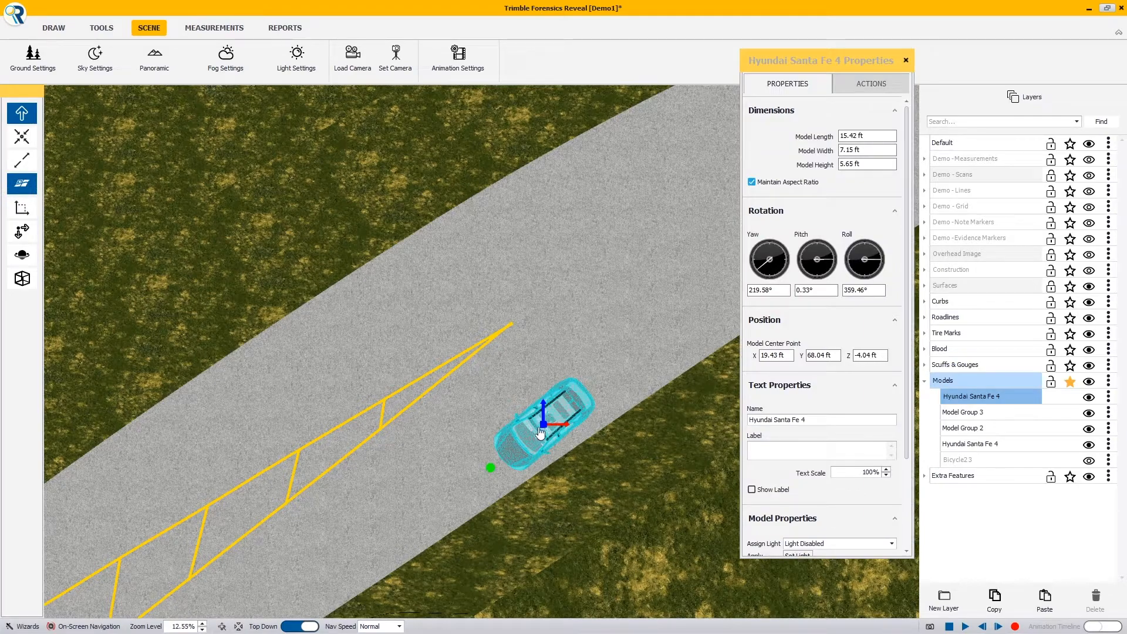
drag(540, 431, 478, 312)
scroll(455, 352, down, 5)
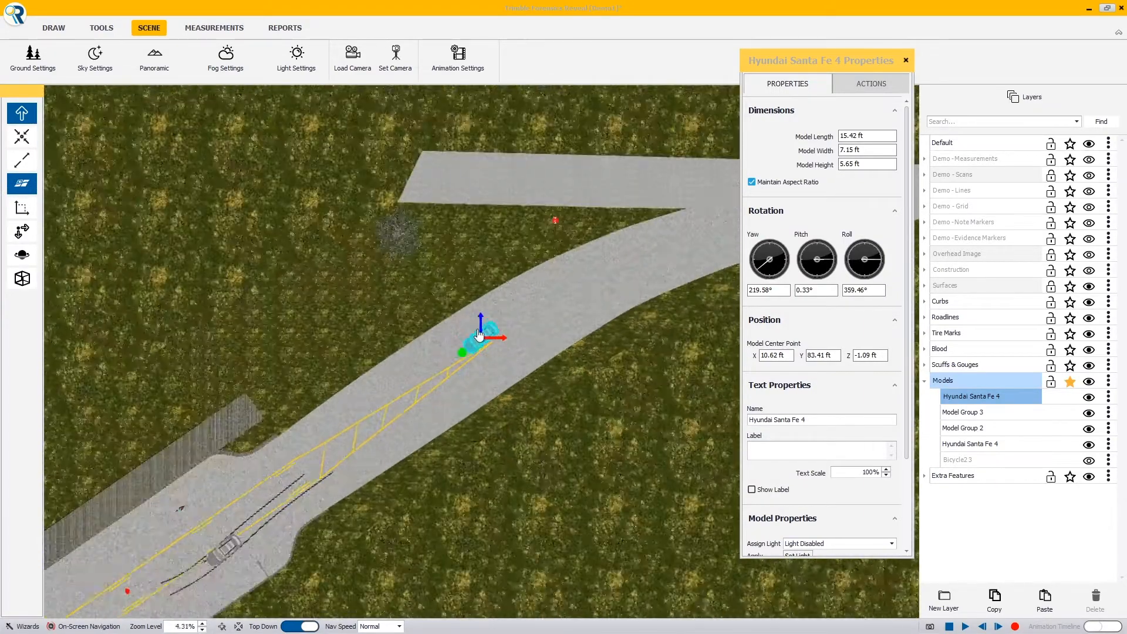
middle_drag(427, 392, 506, 330)
mouse_move(554, 282)
mouse_down()
mouse_move(469, 327)
mouse_move(563, 267)
mouse_up()
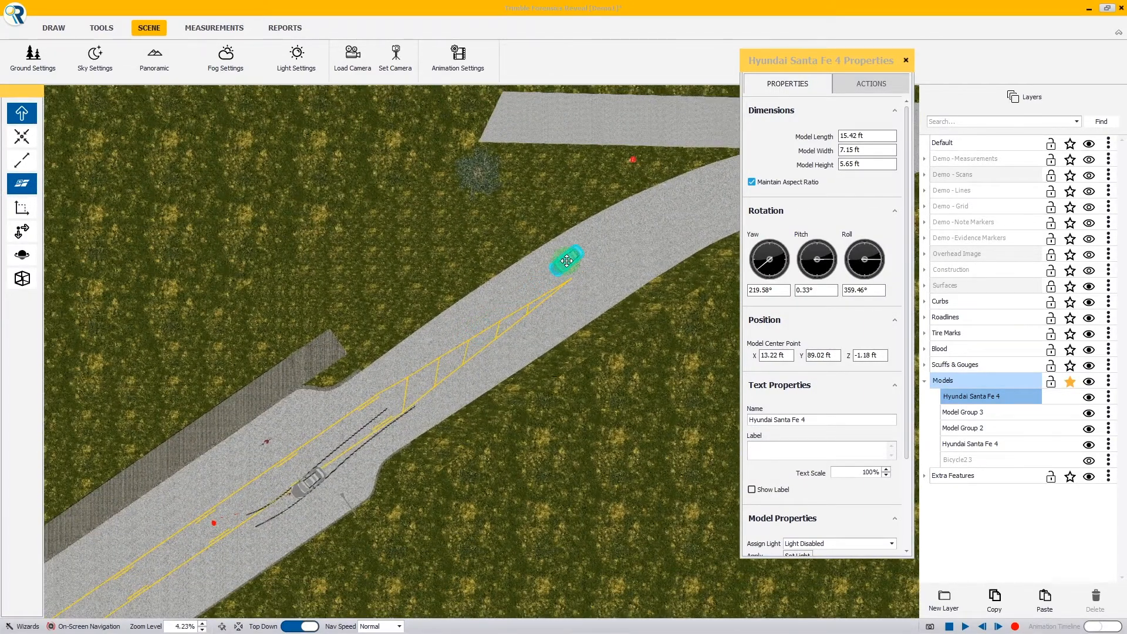
scroll(560, 270, up, 2)
click(871, 83)
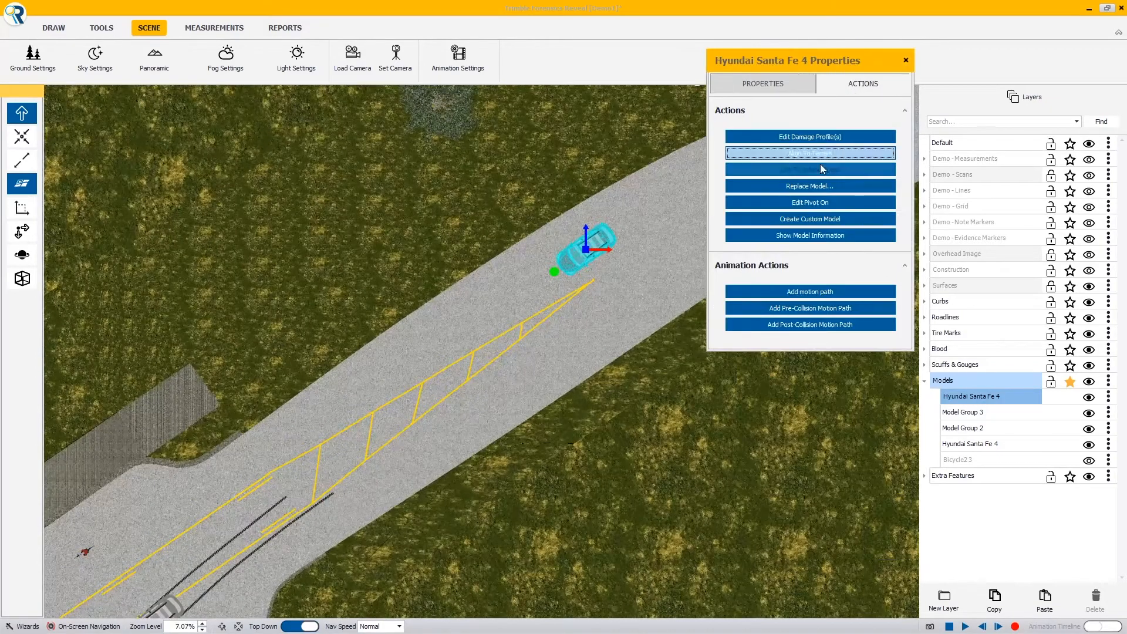
click(533, 448)
Hide the original Hyundai Santa Fe 4 at the crash site and view the scene in 3D from behind the copied car
click(170, 615)
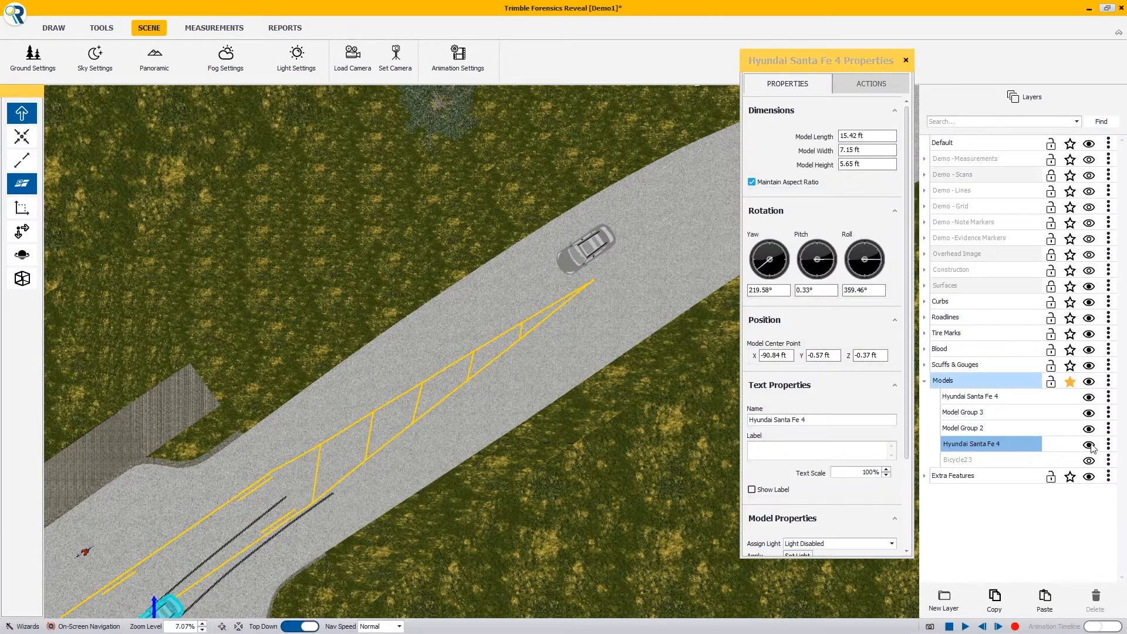
click(1089, 444)
middle_drag(486, 430, 570, 279)
click(304, 624)
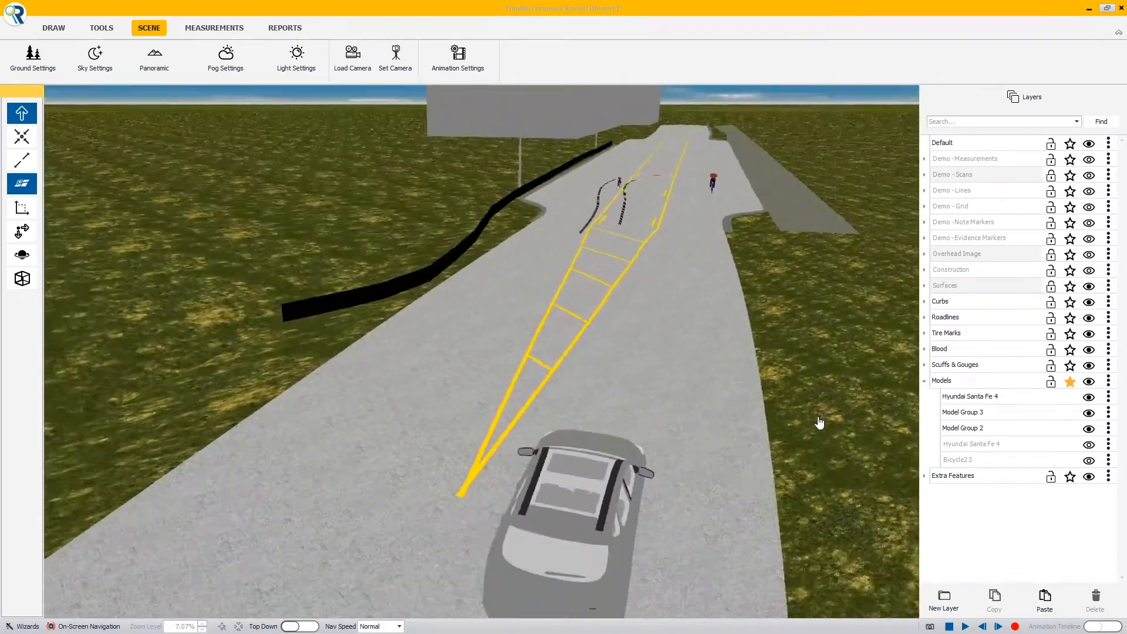
middle_drag(630, 443, 765, 425)
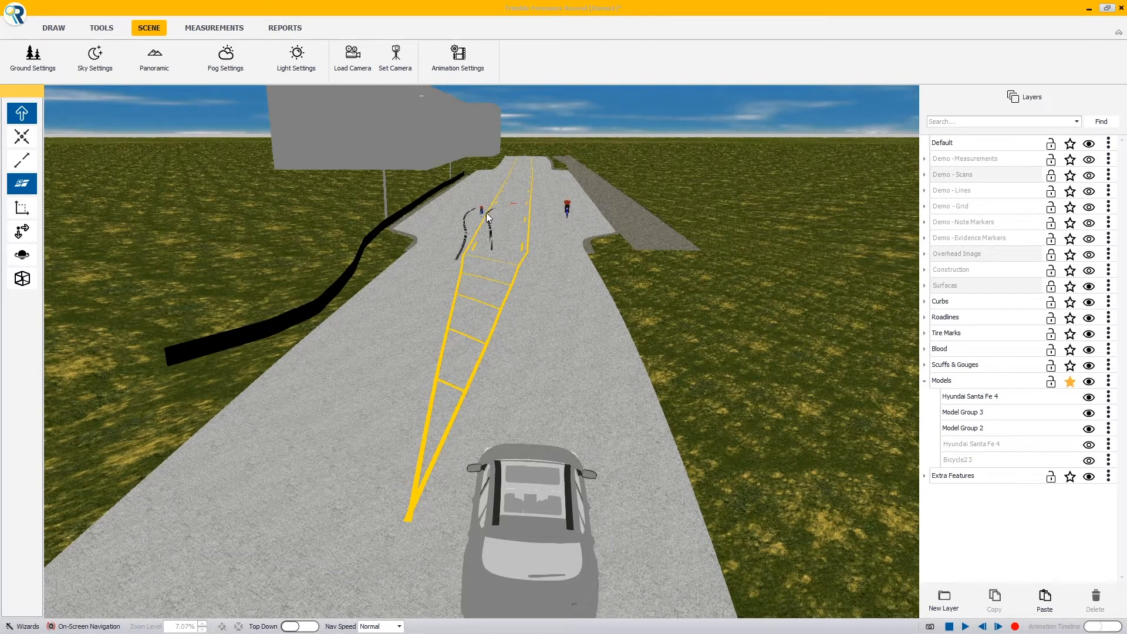
middle_drag(735, 342, 559, 128)
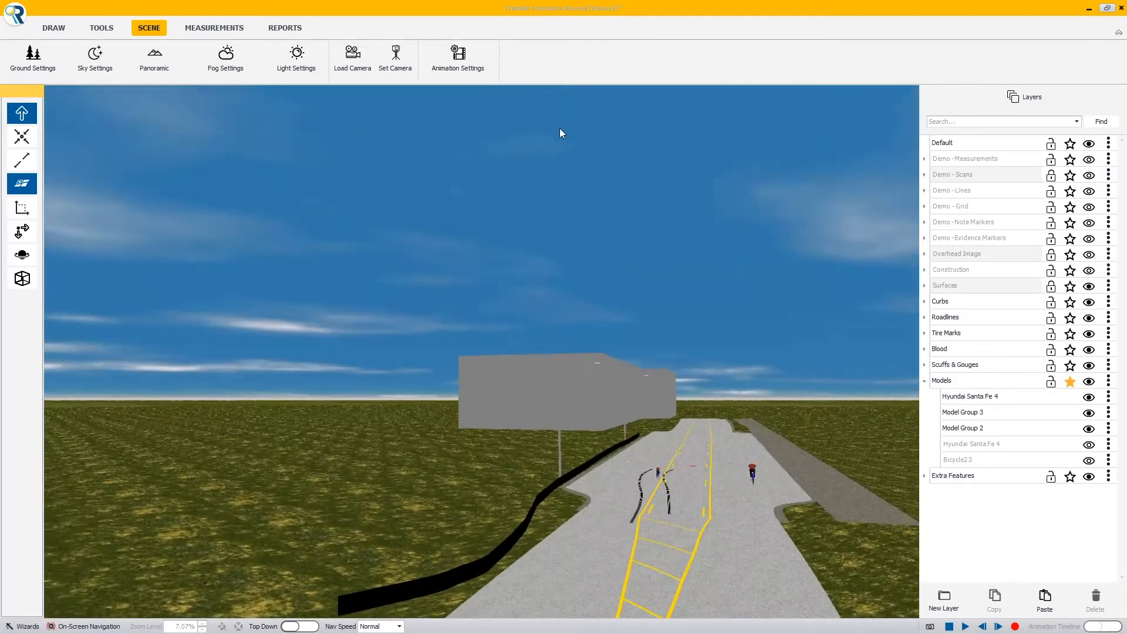
middle_drag(624, 395, 559, 507)
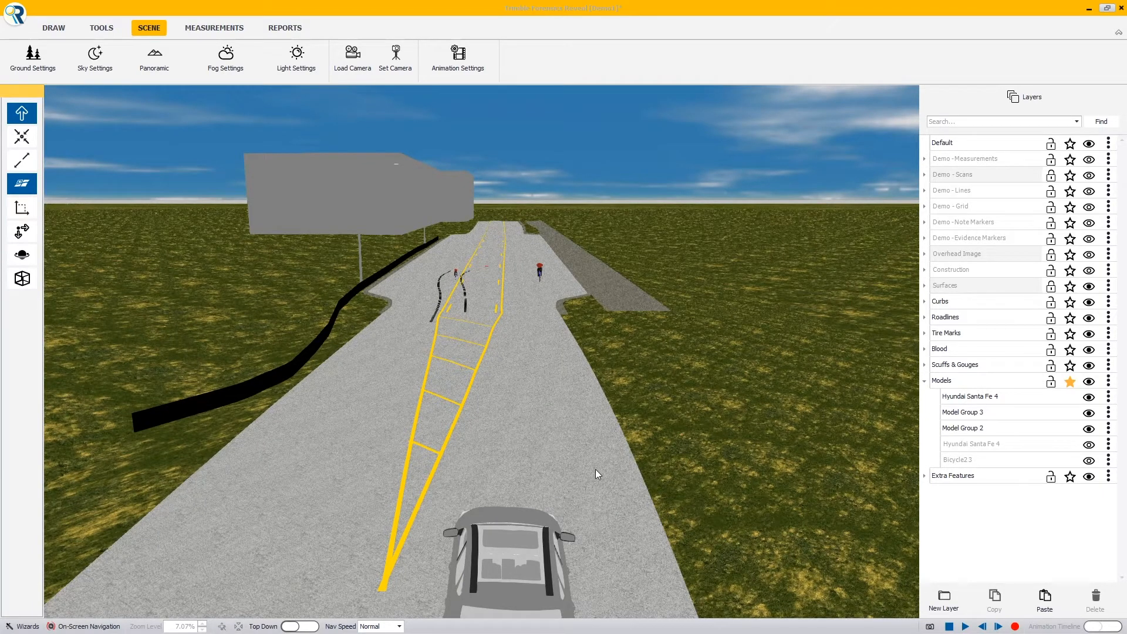
In the light settings, raise the sunlight to about the middle of its range and lower the ambient light slightly
click(293, 59)
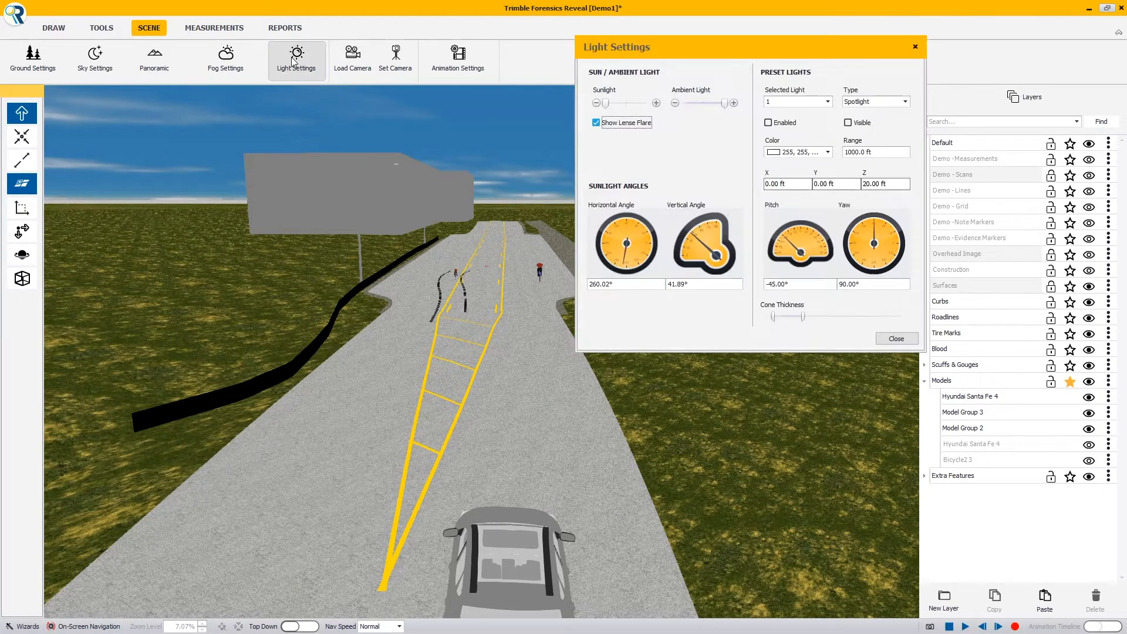
drag(647, 42, 630, 95)
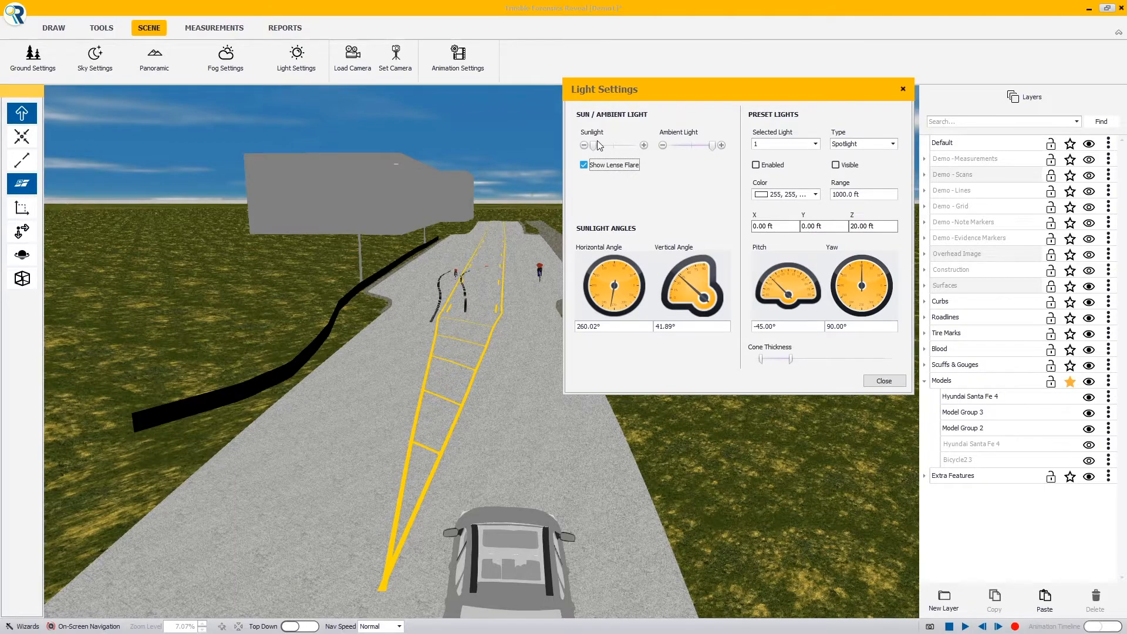
mouse_move(597, 145)
mouse_down()
mouse_move(642, 148)
mouse_move(586, 156)
mouse_move(608, 151)
mouse_up()
drag(711, 147, 699, 151)
drag(607, 147, 593, 149)
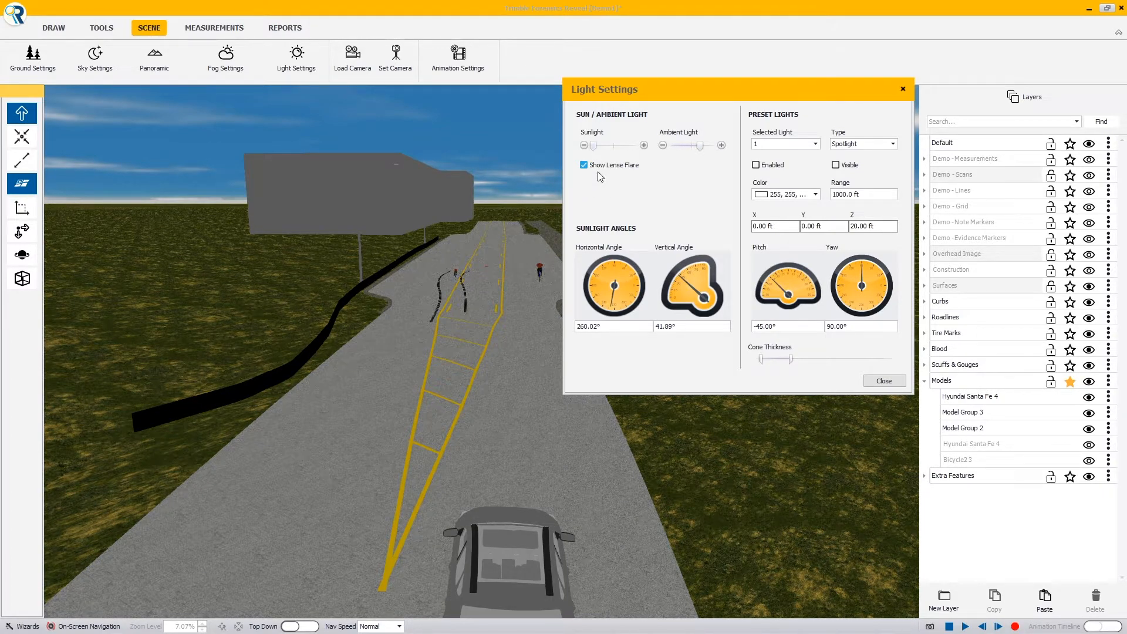
mouse_move(593, 146)
mouse_down()
mouse_move(645, 152)
mouse_move(614, 152)
mouse_up()
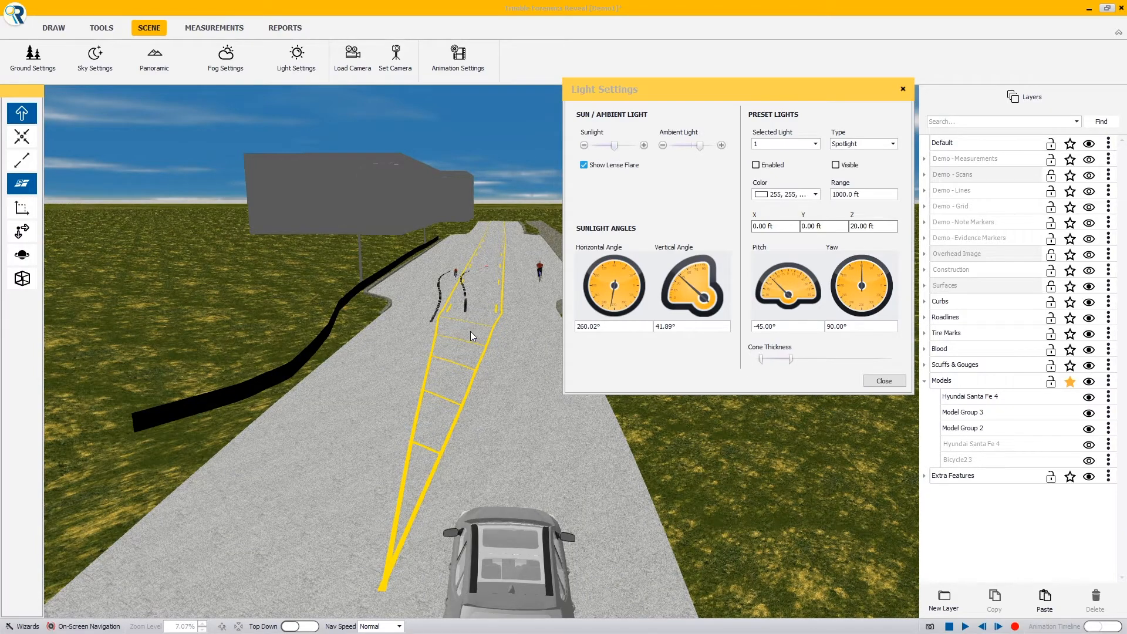
Look up at the sun and compare it with the lens flare turned off and on
right_drag(473, 336, 369, 200)
right_drag(392, 368, 348, 202)
right_drag(393, 392, 329, 326)
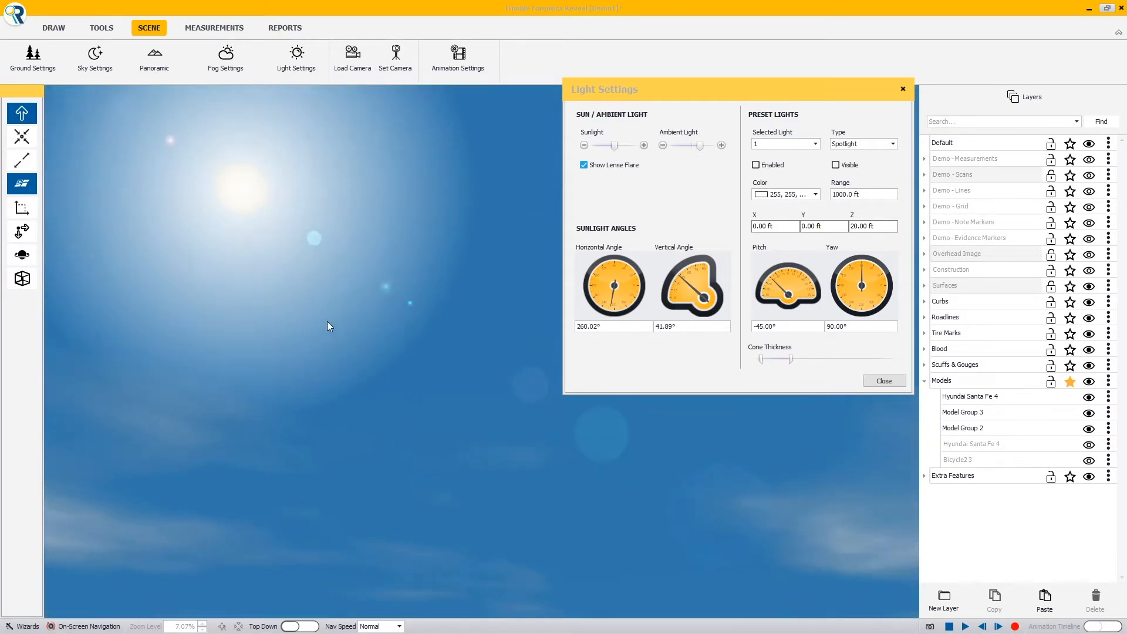
click(583, 165)
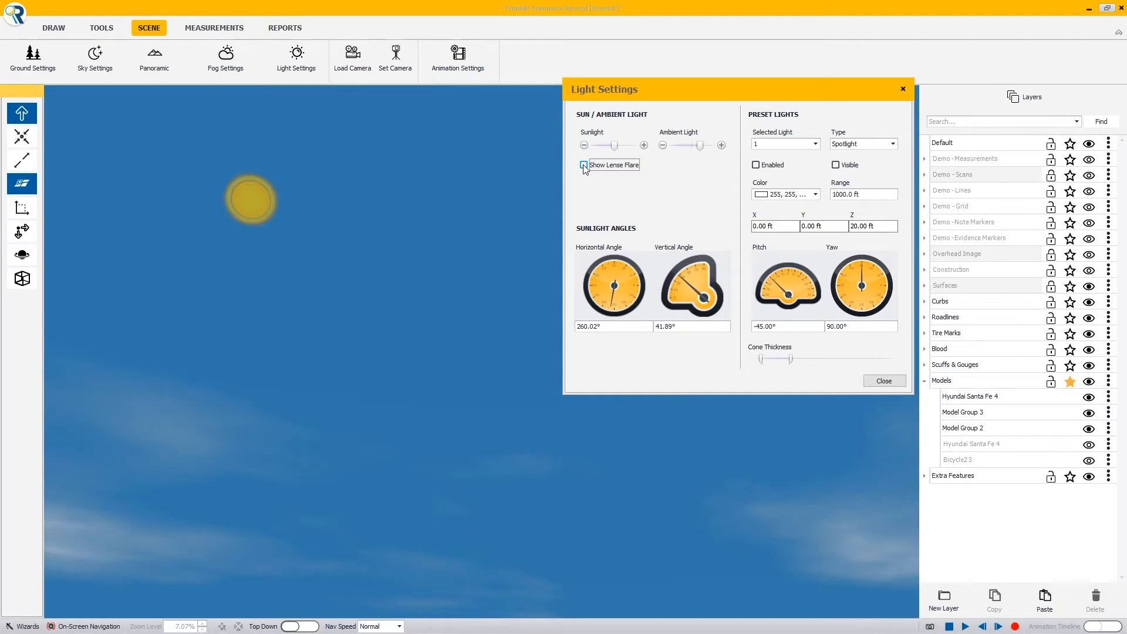
click(583, 166)
right_drag(312, 287, 406, 471)
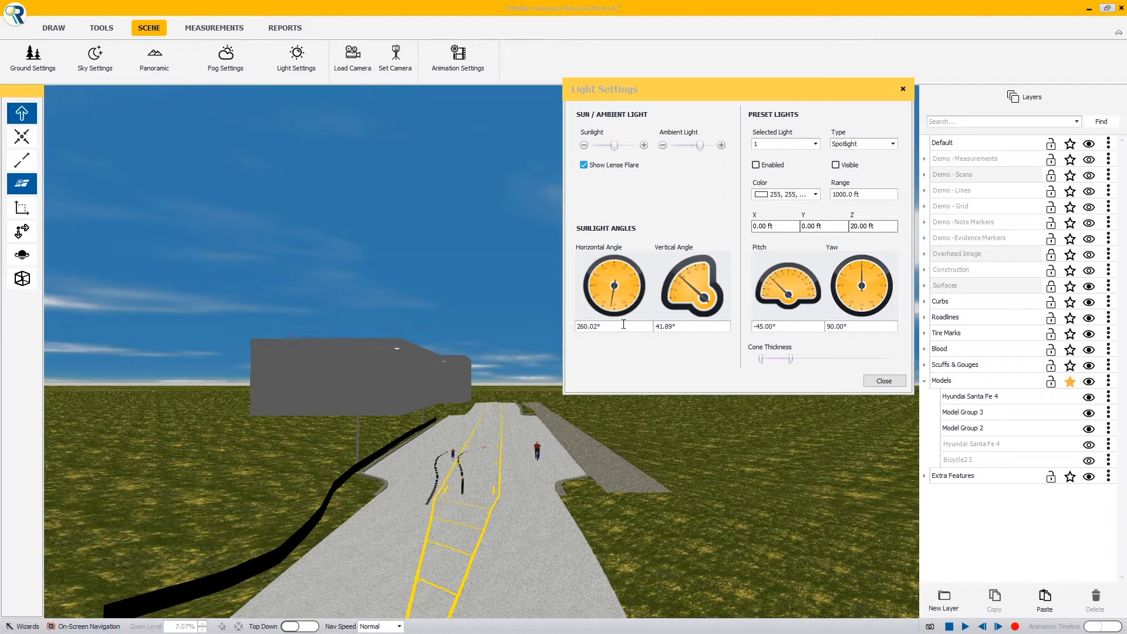
Set the sunlight's horizontal angle to 235.80° and its vertical angle to 3.79°
click(623, 324)
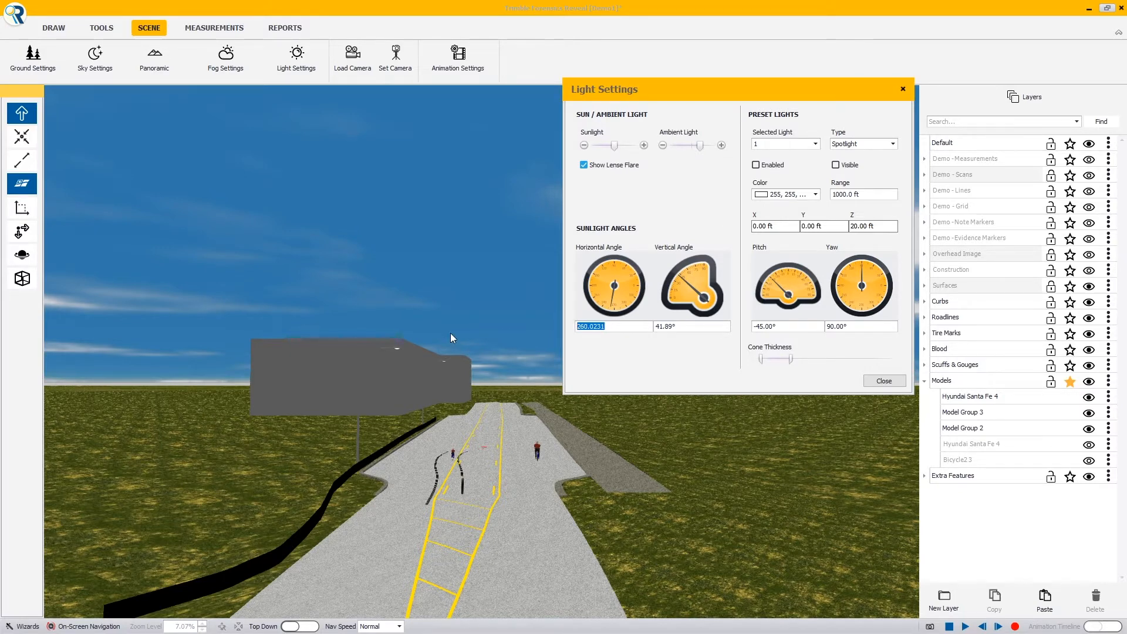
text(235.80)
key(Tab)
text(3.79)
key(Tab)
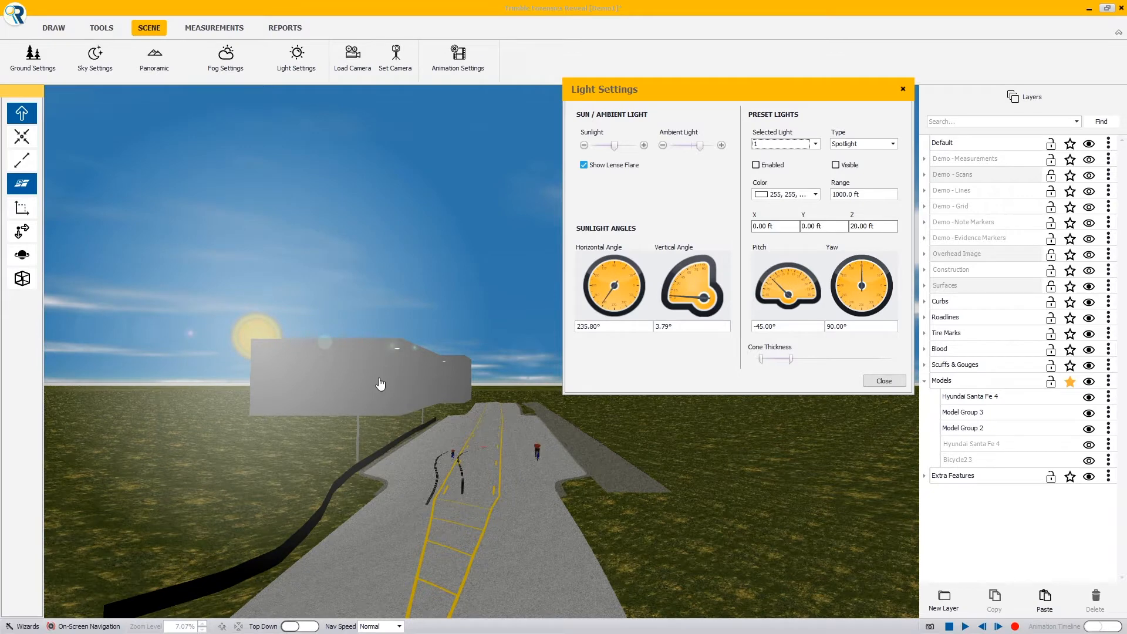
Look around the sun's position above the road and try a horizontal sunlight angle of 2.36°
drag(381, 383, 438, 444)
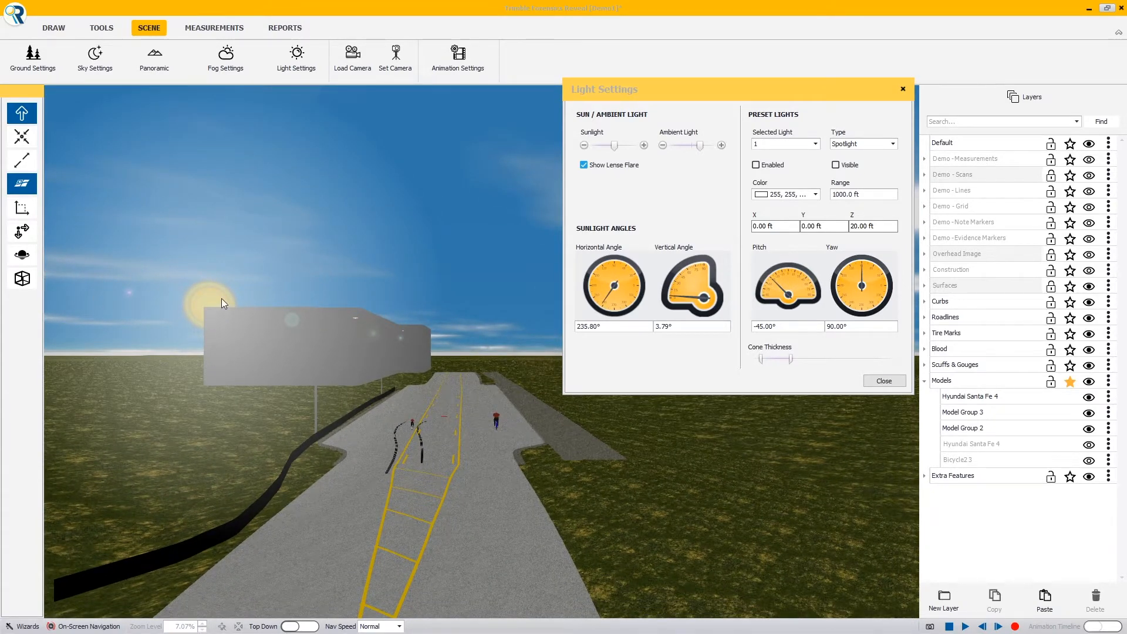
drag(222, 302, 310, 401)
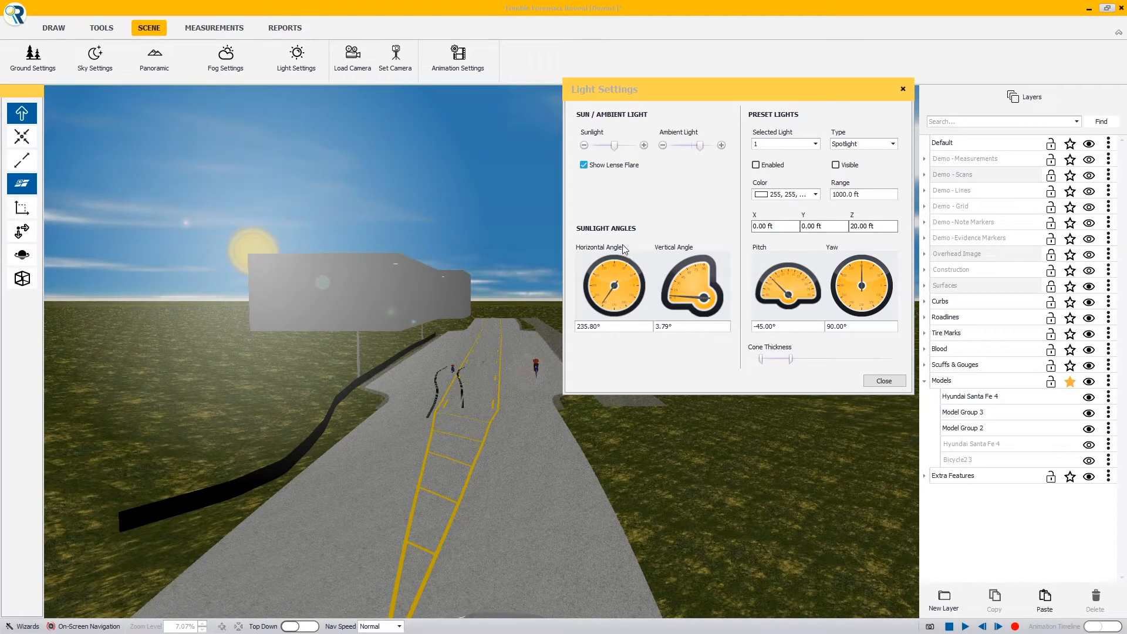
mouse_move(608, 304)
mouse_down()
mouse_move(599, 285)
mouse_move(616, 268)
mouse_move(638, 296)
mouse_move(616, 269)
mouse_move(638, 289)
mouse_move(616, 312)
mouse_move(594, 291)
mouse_move(601, 302)
mouse_move(623, 297)
mouse_move(610, 273)
mouse_move(631, 286)
mouse_up()
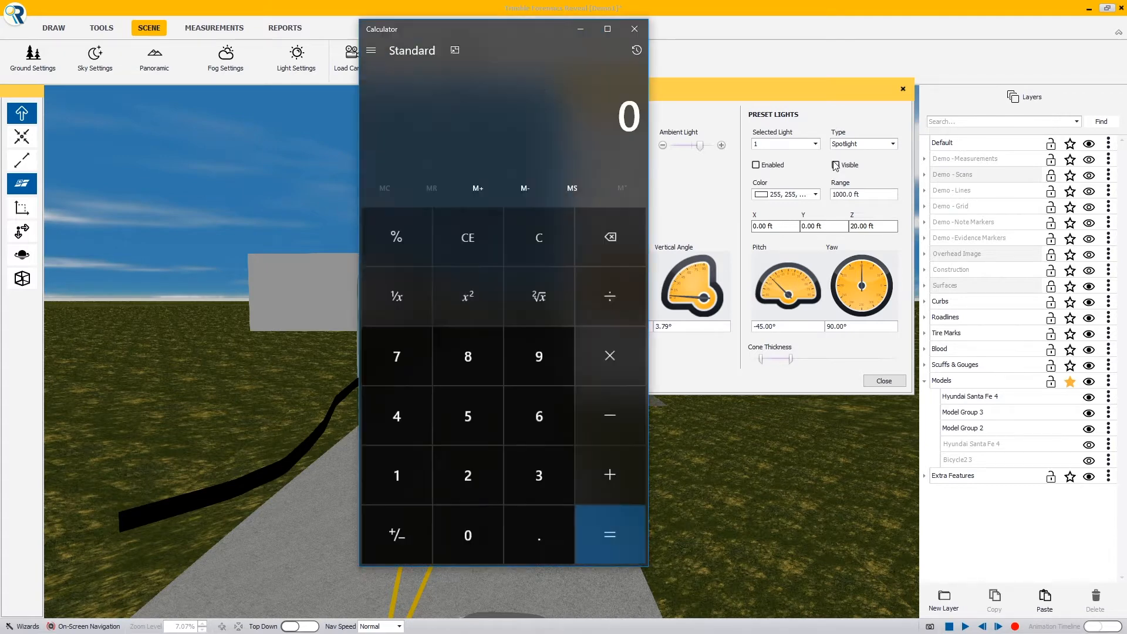
In Calculator, subtract 235.8 from 360 and add 90 to convert the sun's horizontal angle
drag(524, 27, 407, 53)
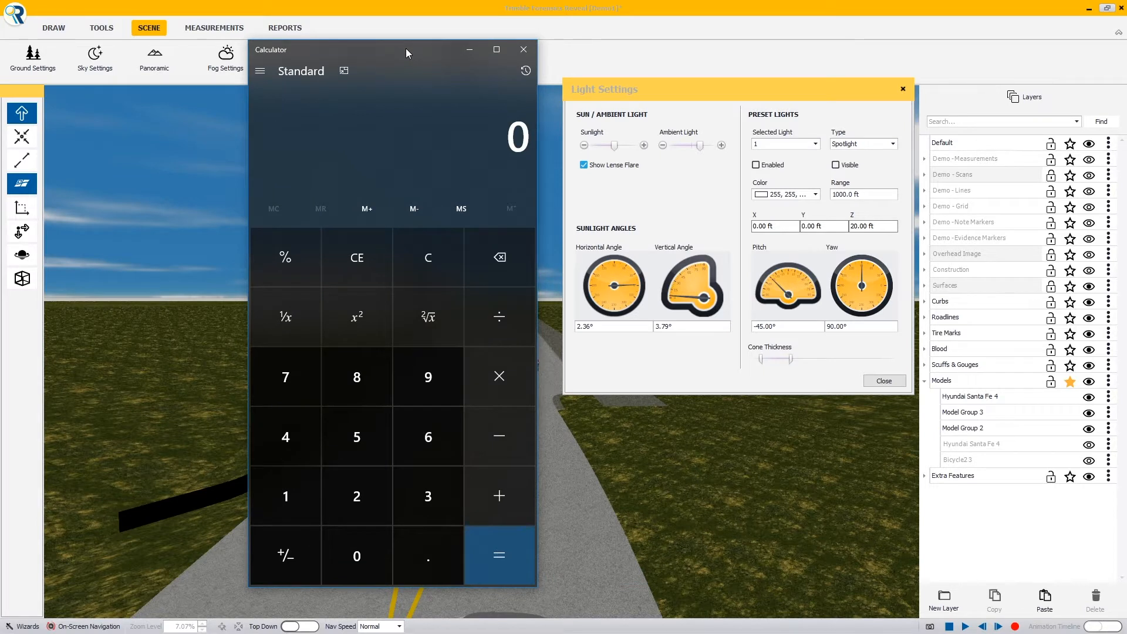
text(35.8)
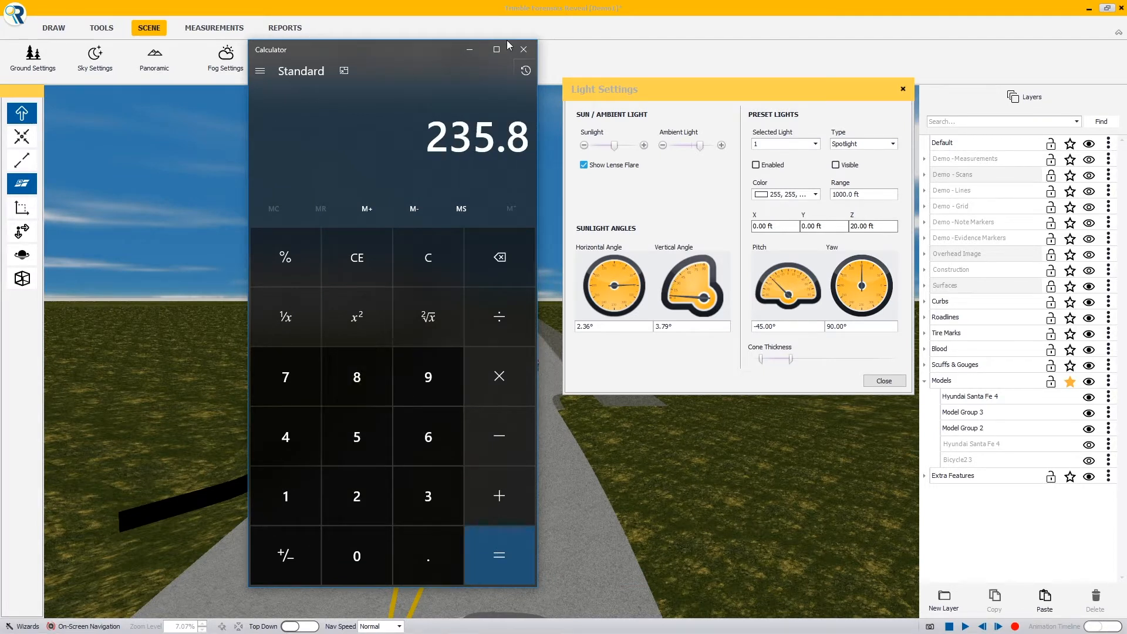
key(Escape)
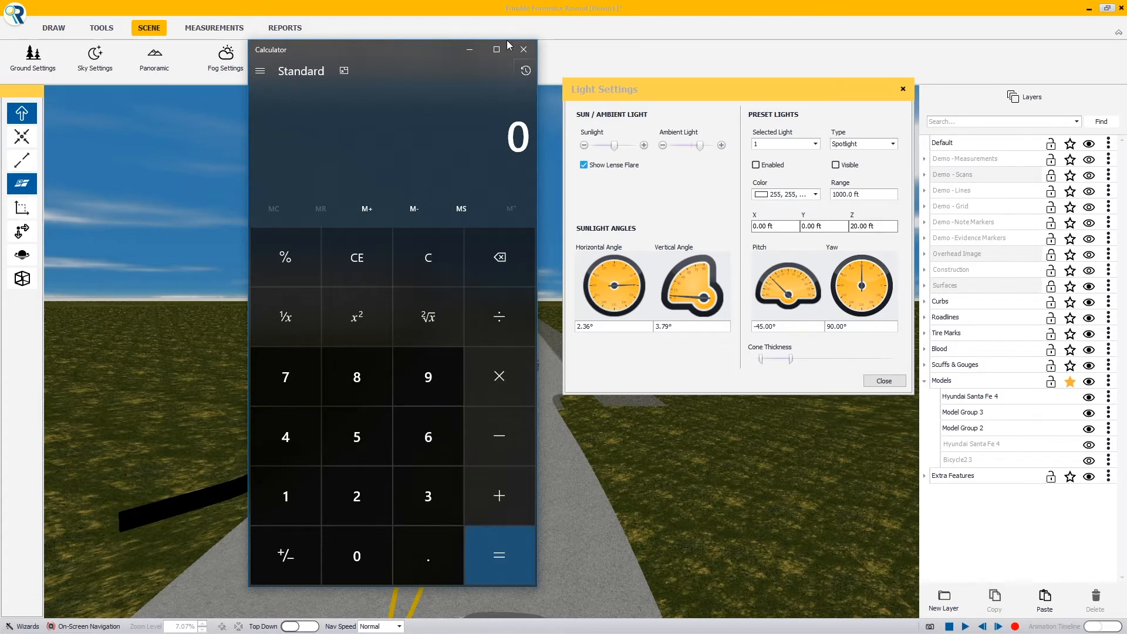
text(360 - )
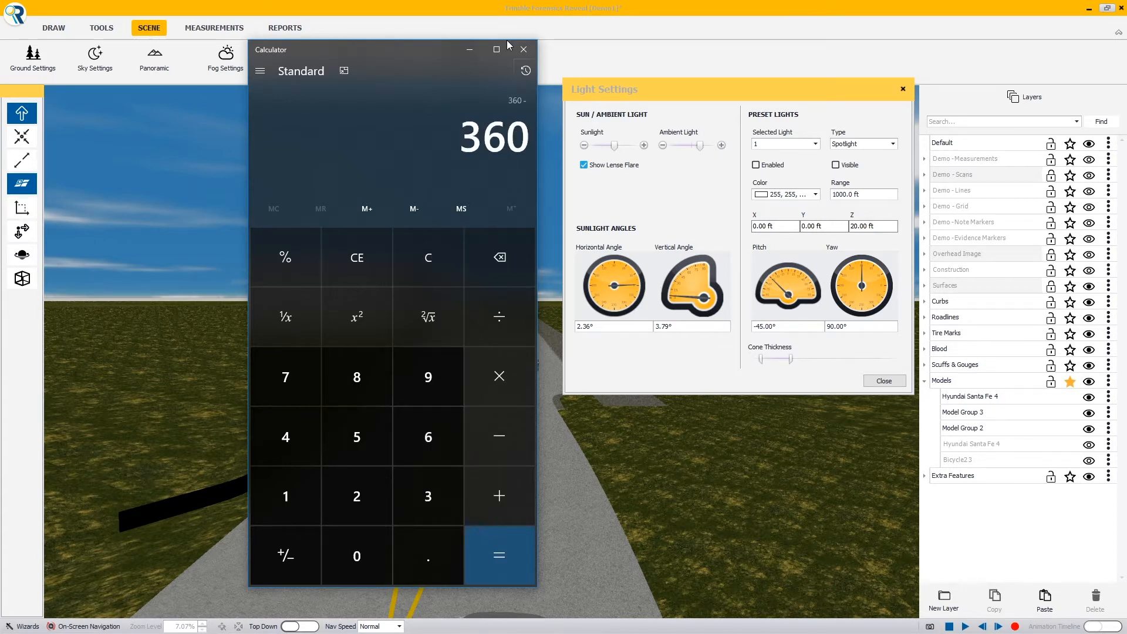
text(235.8)
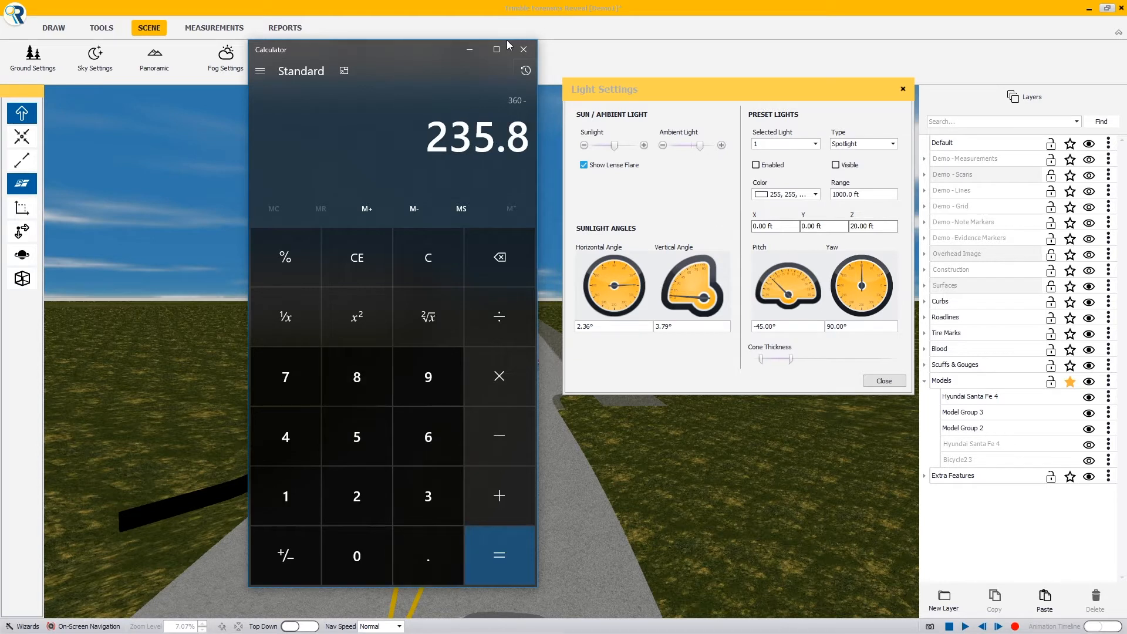
key(Return)
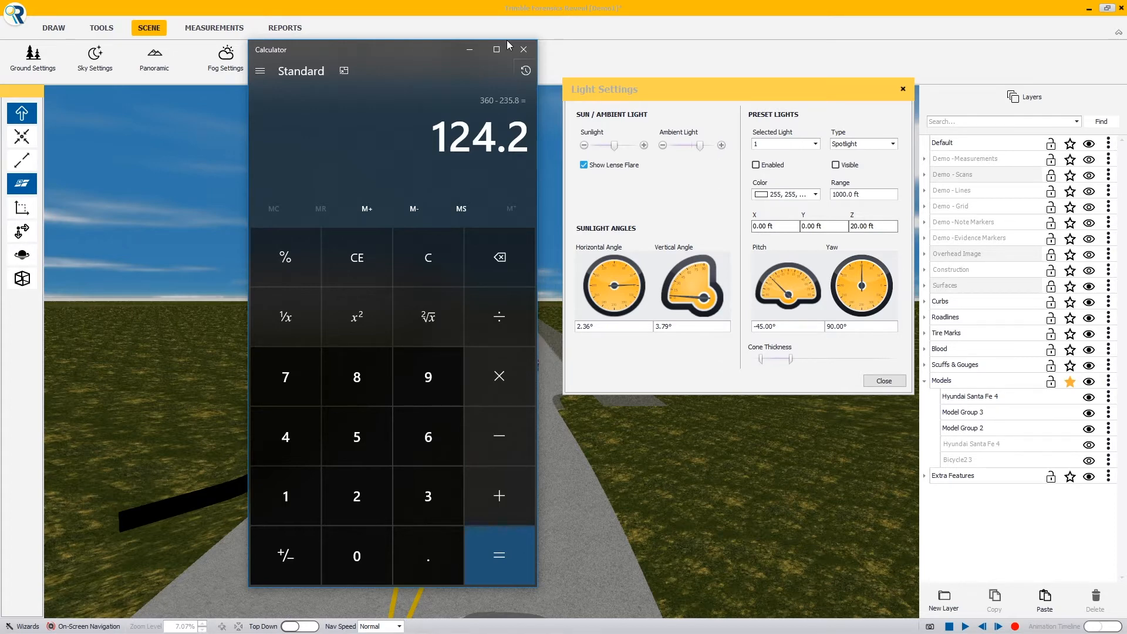
key(plus)
text(90)
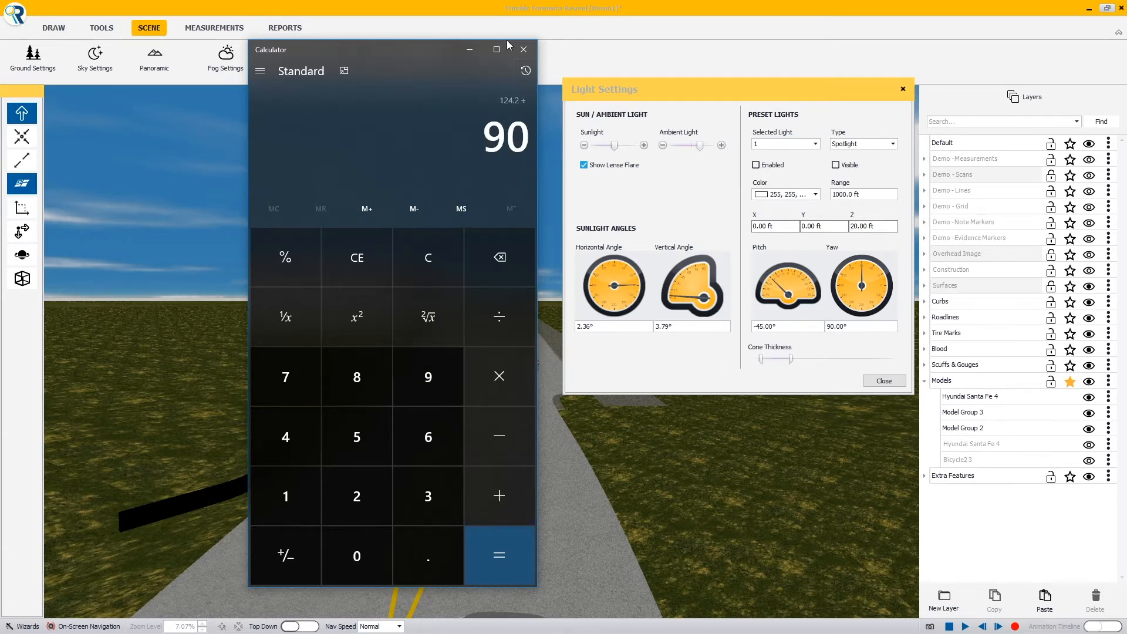
key(Return)
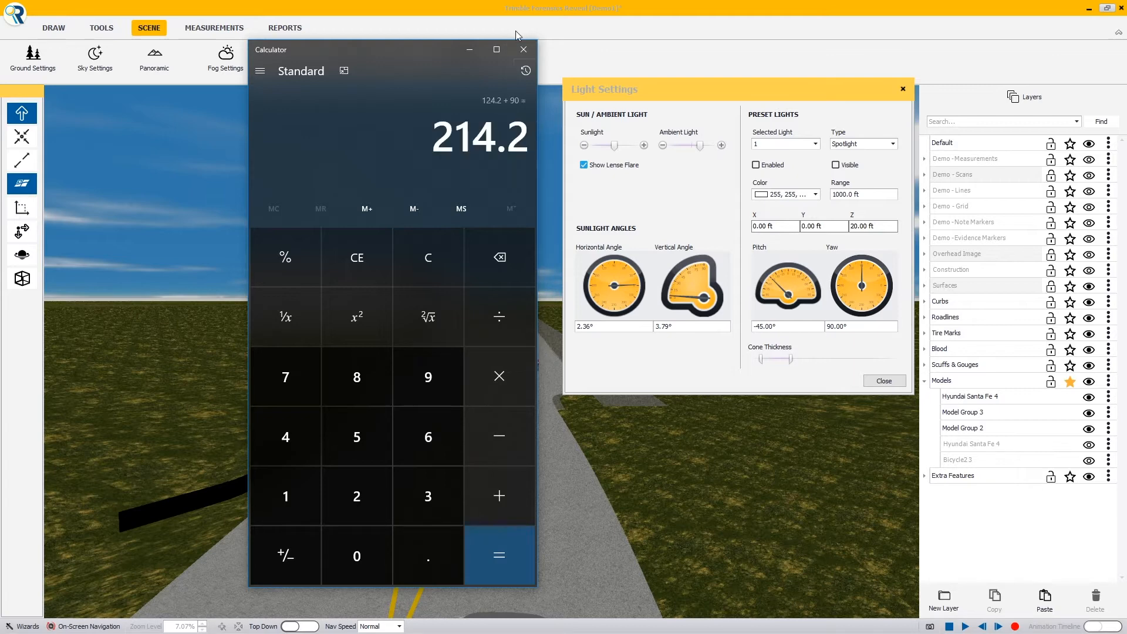
Back in the light settings, set the sunlight's horizontal angle to 214.20°
drag(398, 58, 185, 57)
click(627, 325)
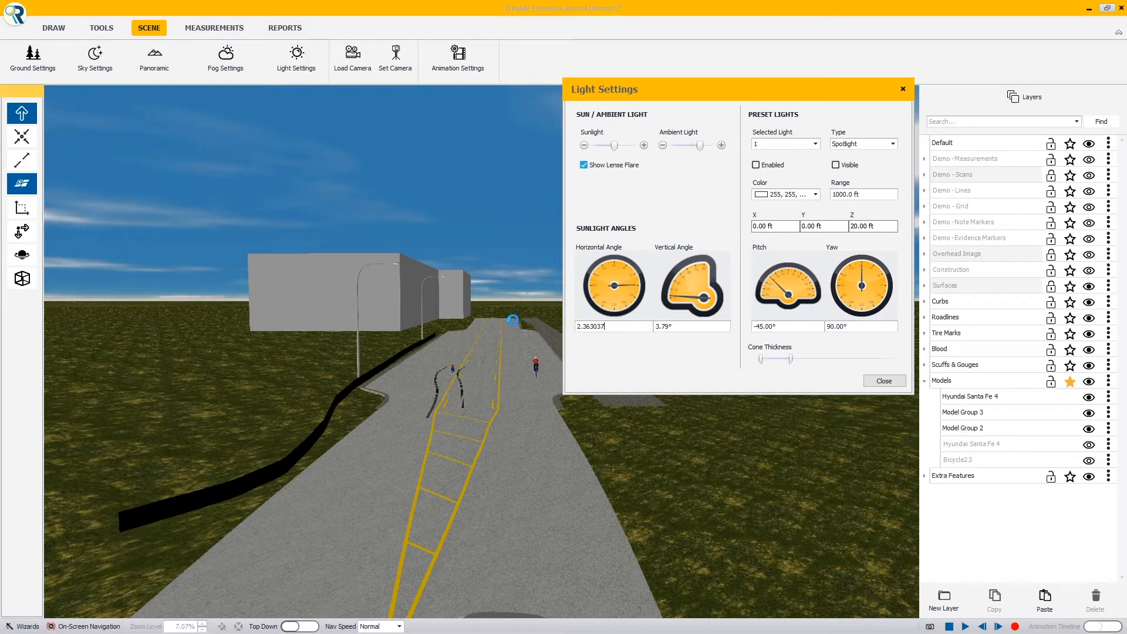
double_click(621, 327)
drag(621, 327, 551, 333)
text(214.2)
key(Return)
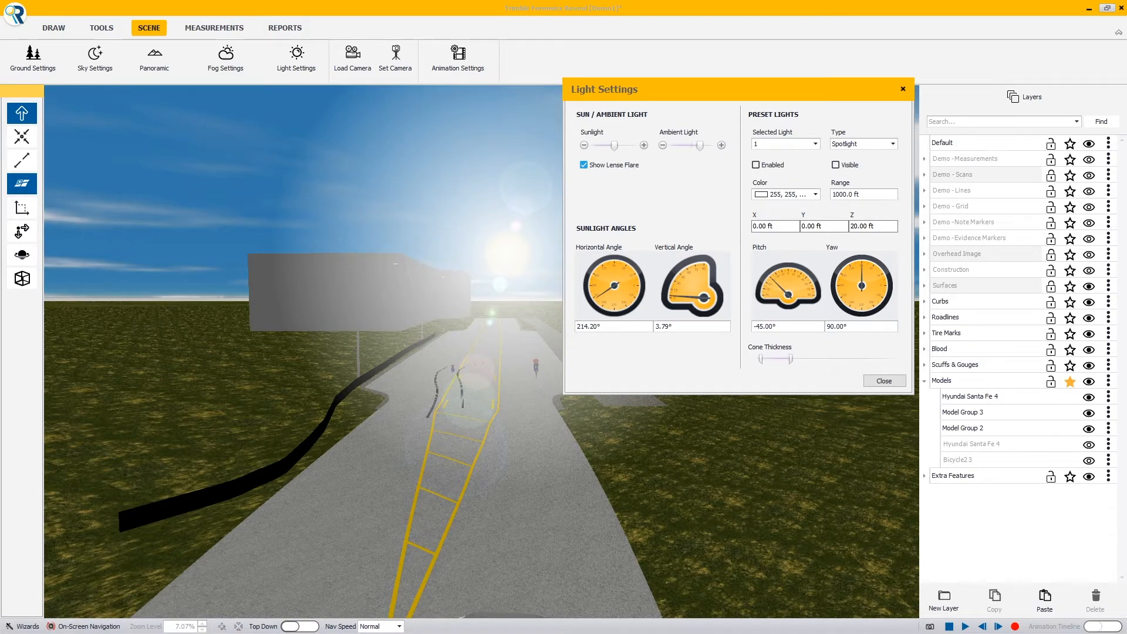
View the scene from behind the car and try a lower vertical sunlight angle of 2.57°
middle_drag(395, 336, 477, 382)
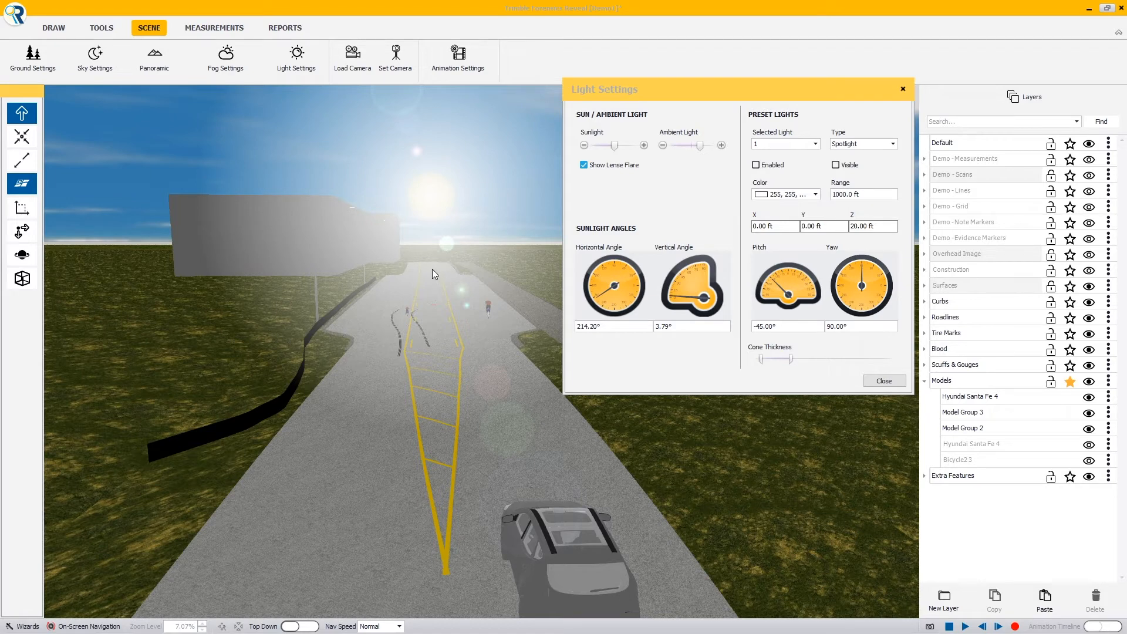
click(682, 306)
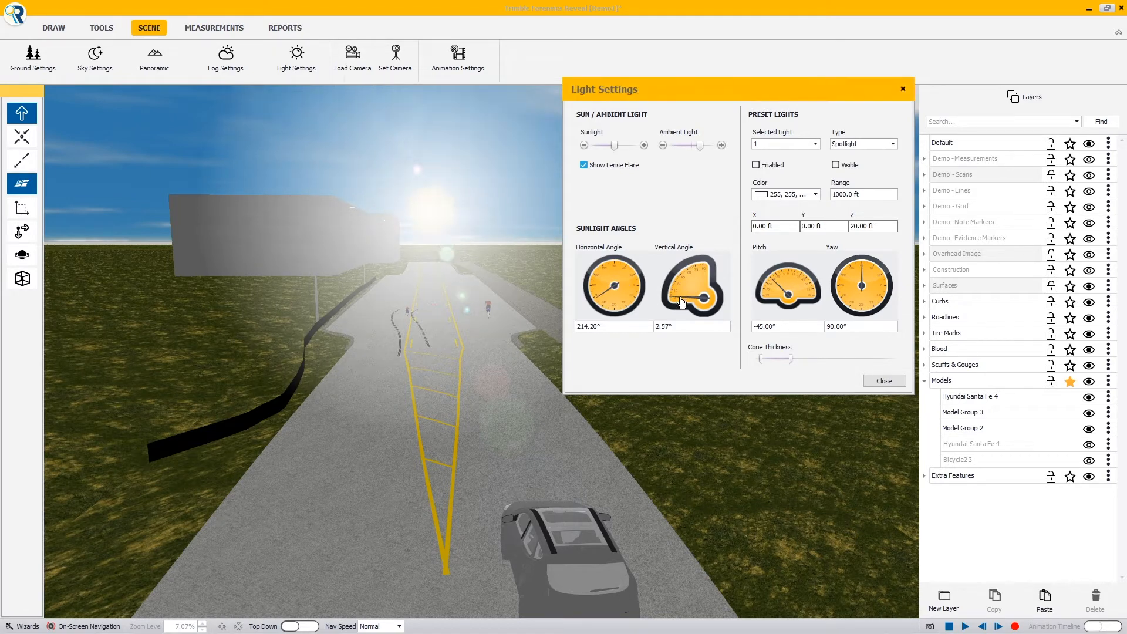
click(682, 302)
Set the sunlight's vertical angle to 3.79°, with the sunlight slightly stronger and the ambient light slightly weaker, and close the light settings
drag(679, 327, 645, 326)
right_click(644, 325)
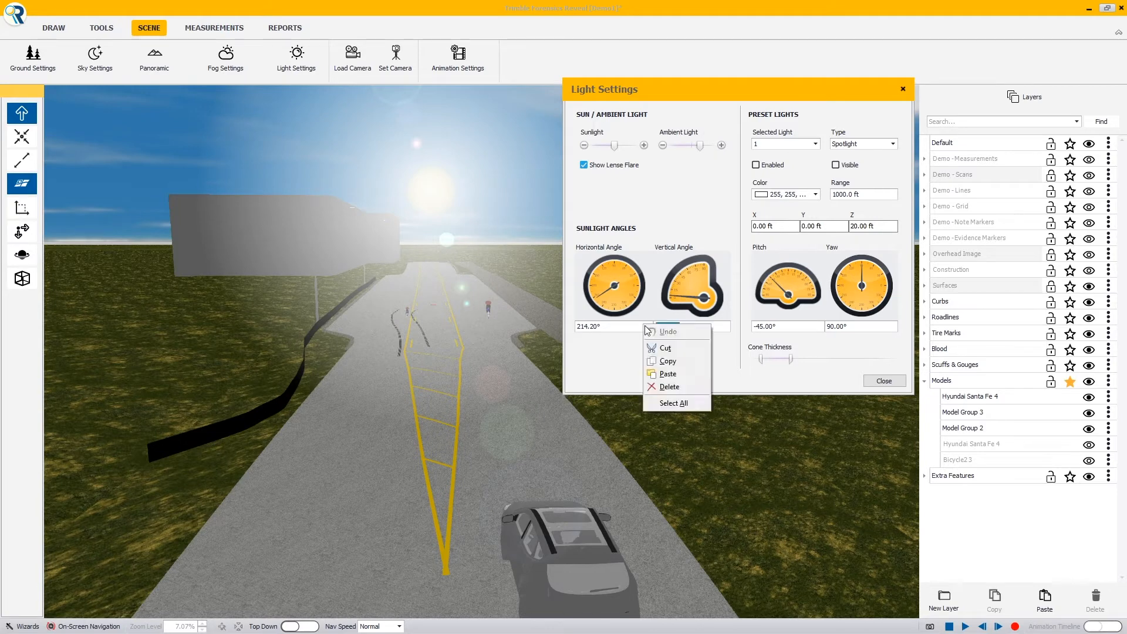
click(712, 325)
drag(718, 325, 643, 326)
text(3.)
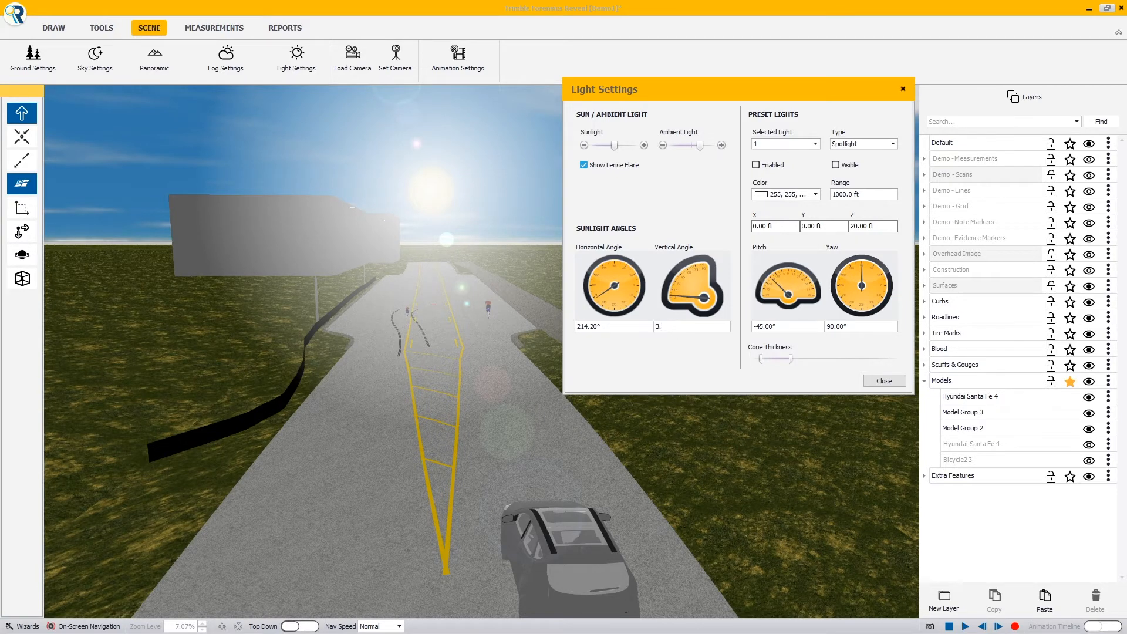
text(79)
drag(700, 146, 695, 147)
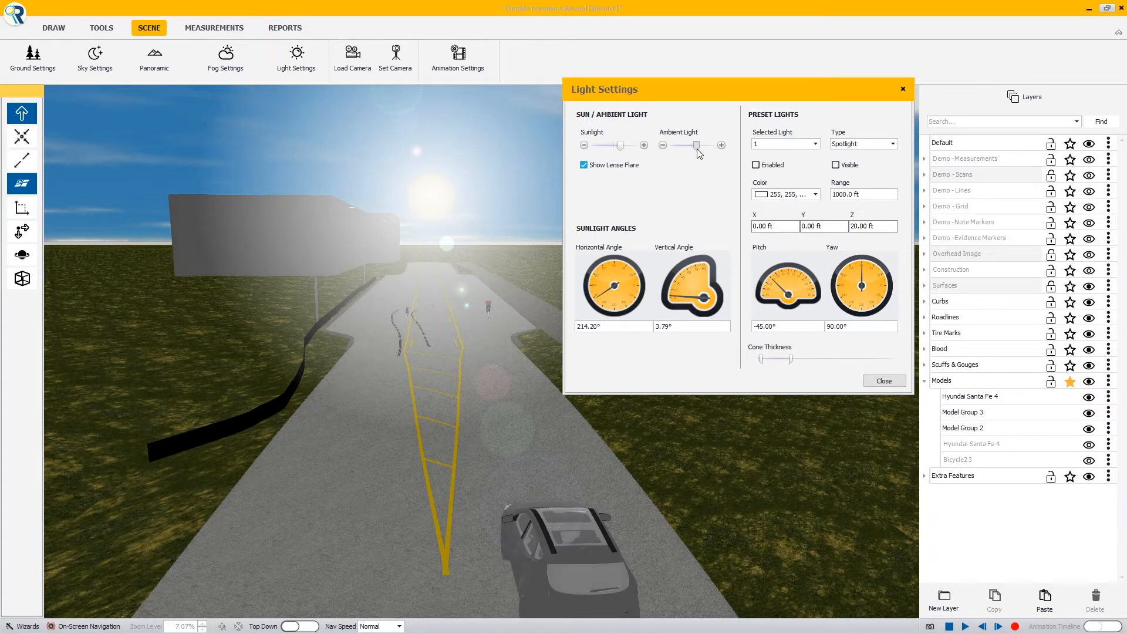
click(884, 380)
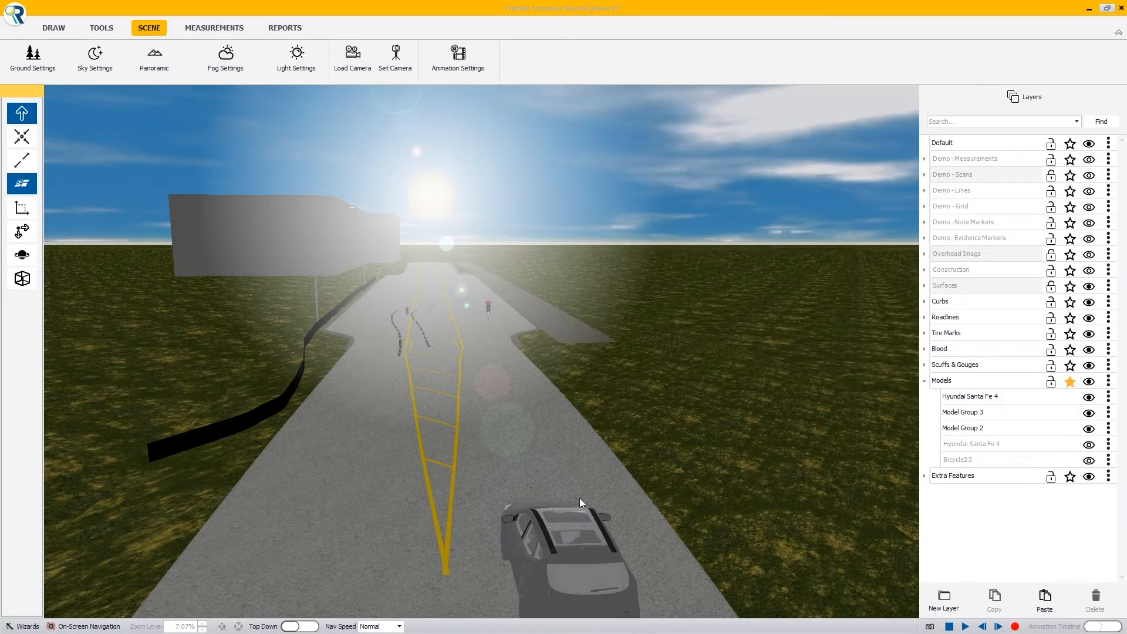
Move the viewpoint from behind the car into the driver's position, looking over the hood toward the sun and cyclists
key(Left)
key(Right)
key(Up)
key(Down)
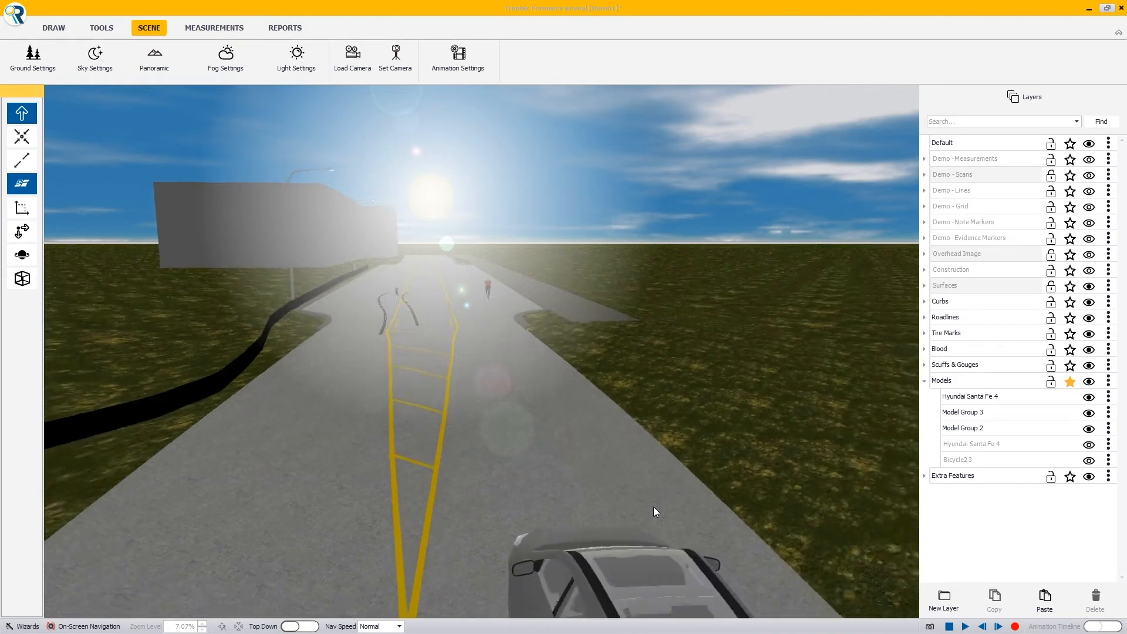
key(Down)
right_drag(589, 467, 727, 616)
key(Up)
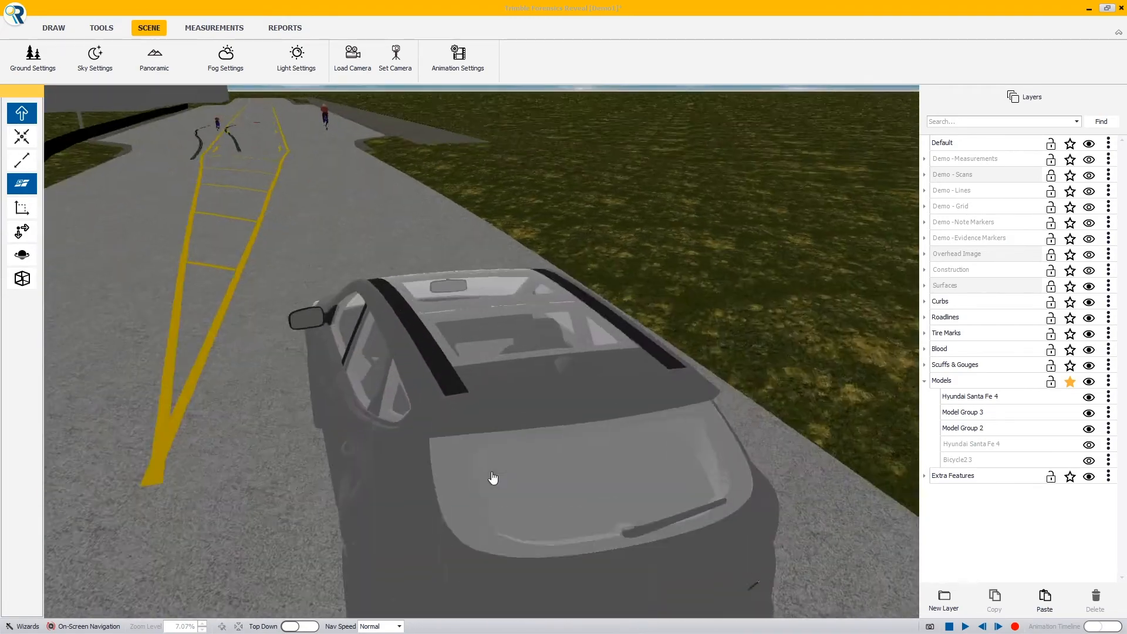
key(Up)
right_drag(490, 481, 320, 337)
key(Up)
key(Up)
key(Down)
key(Down)
key(Up)
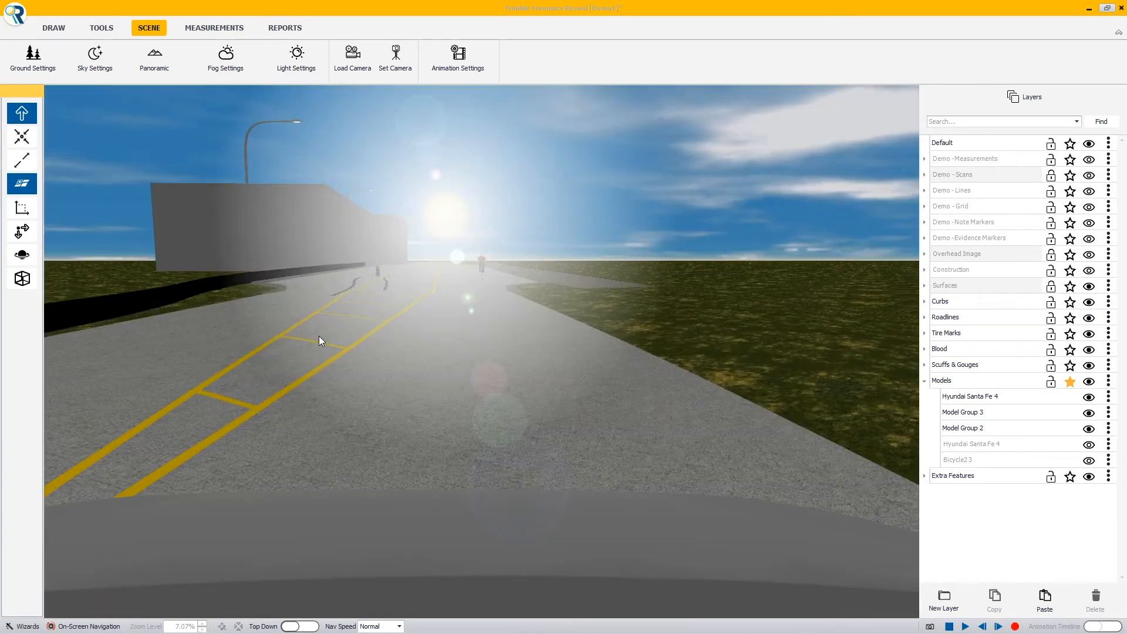
Travel forward along the road from the car to the tire marks, examining how visible the cyclists are against the sun glare
key(Left)
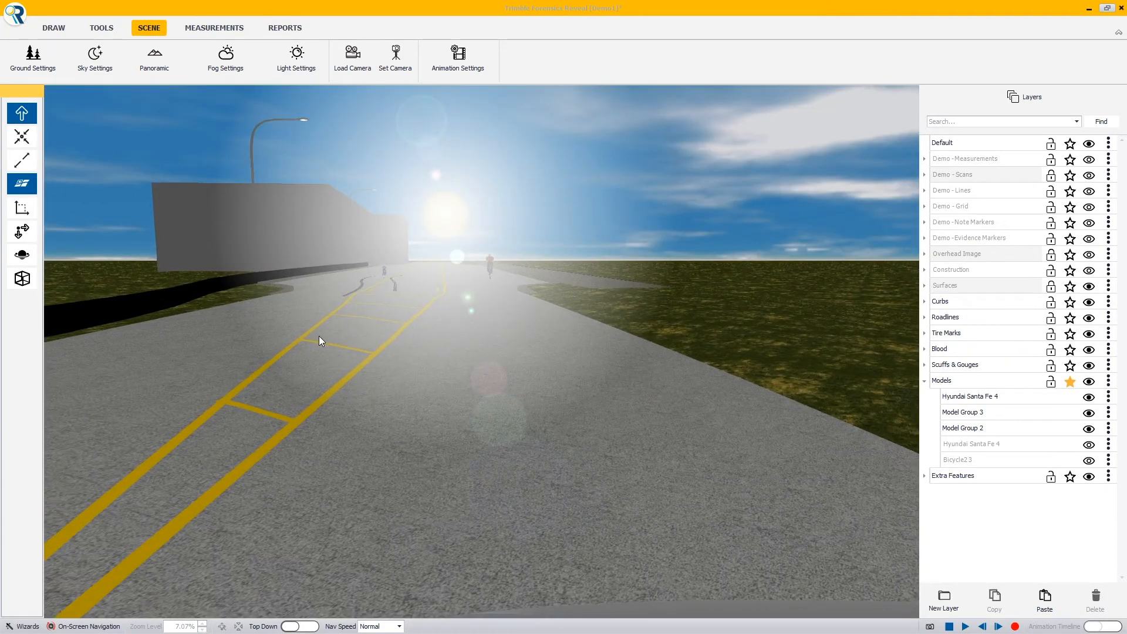
right_drag(319, 335, 370, 315)
right_drag(413, 379, 516, 259)
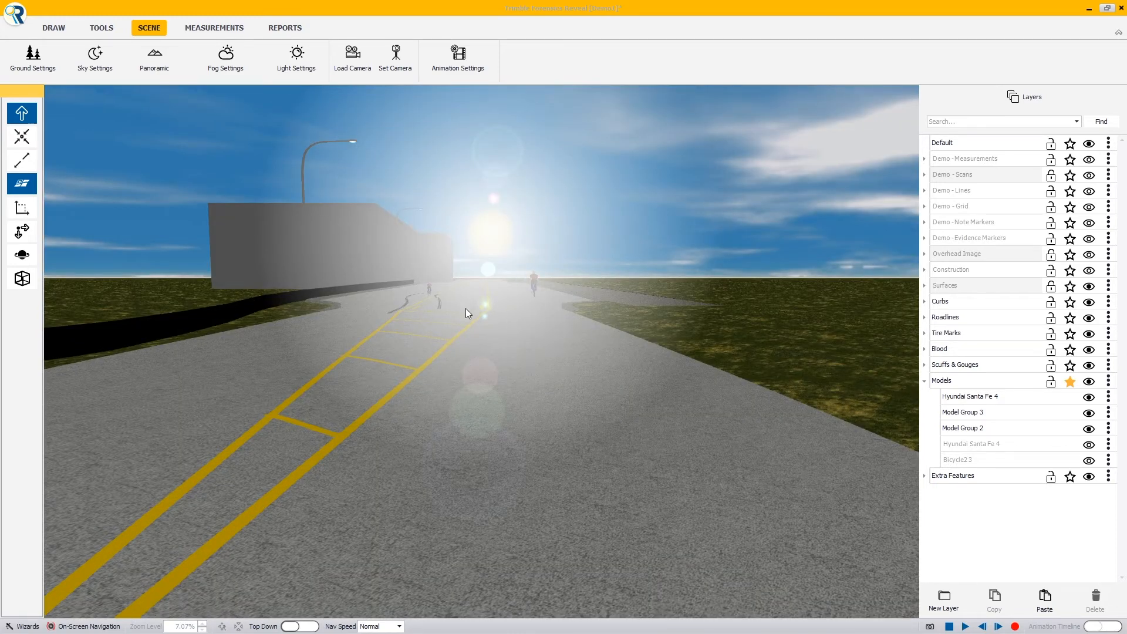
right_drag(466, 308, 445, 322)
key(w)
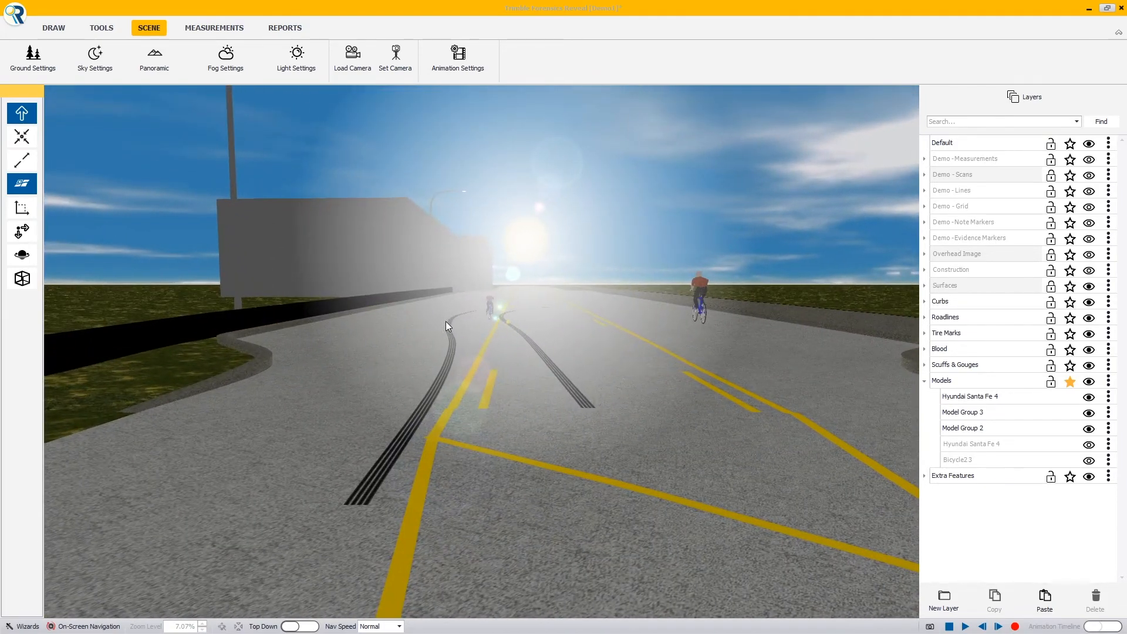